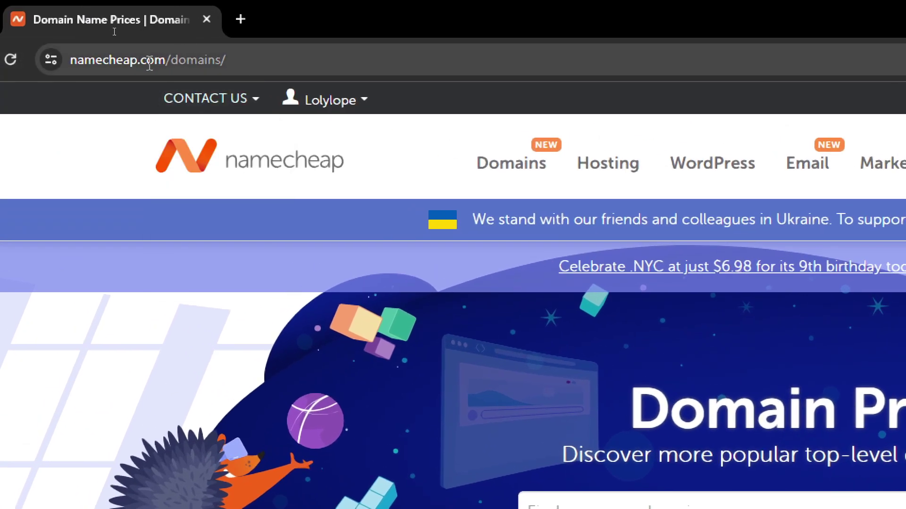
# Step: Open Namecheap's Domain Name Search page from the Domains menu in the header
pyautogui.moveTo(227, 67)
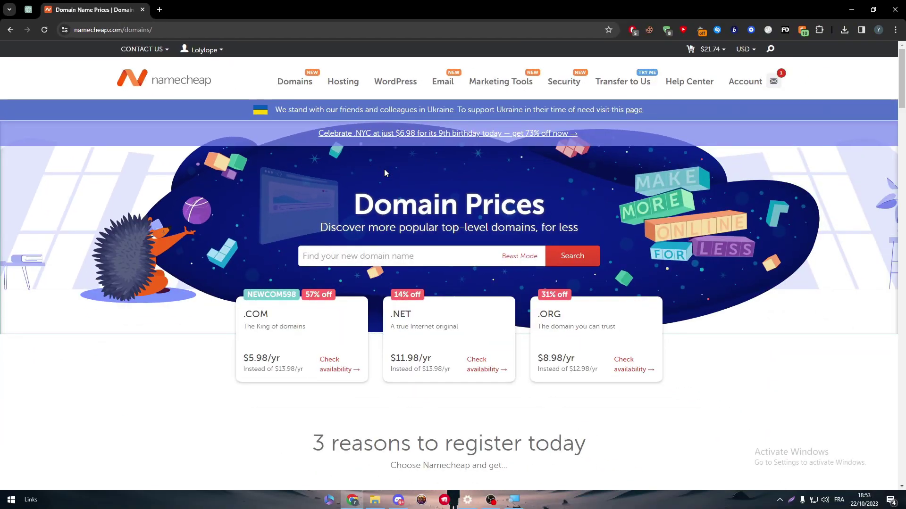
pyautogui.moveTo(292, 86)
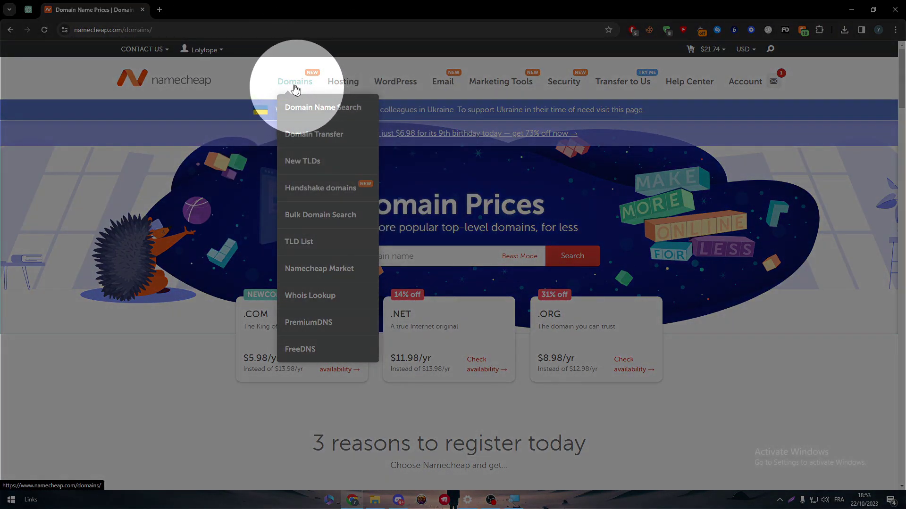
pyautogui.click(293, 85)
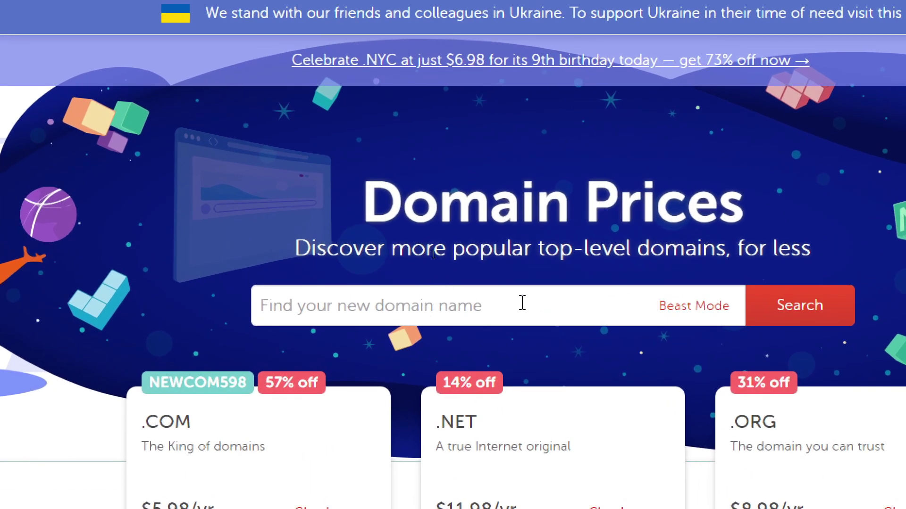
# Step: Switch to Beast Mode and enter football as the search keyword
pyautogui.click(691, 309)
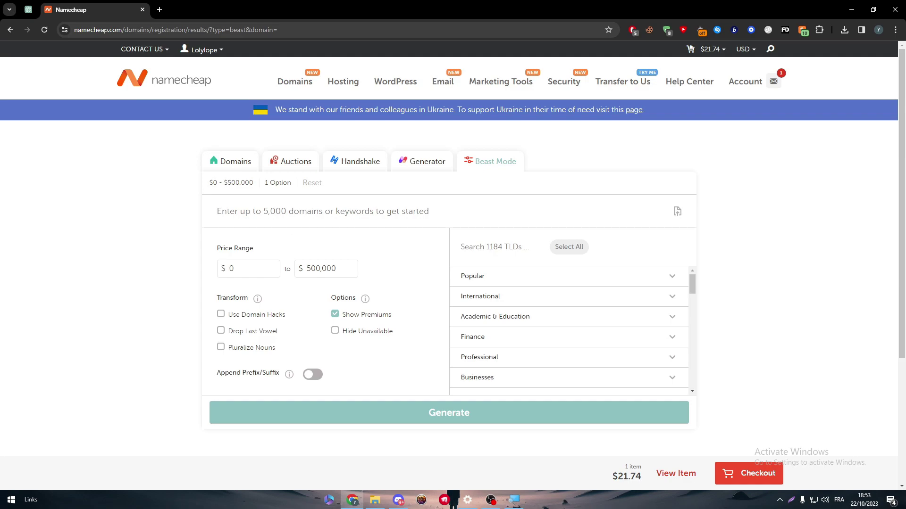
pyautogui.write('fp')
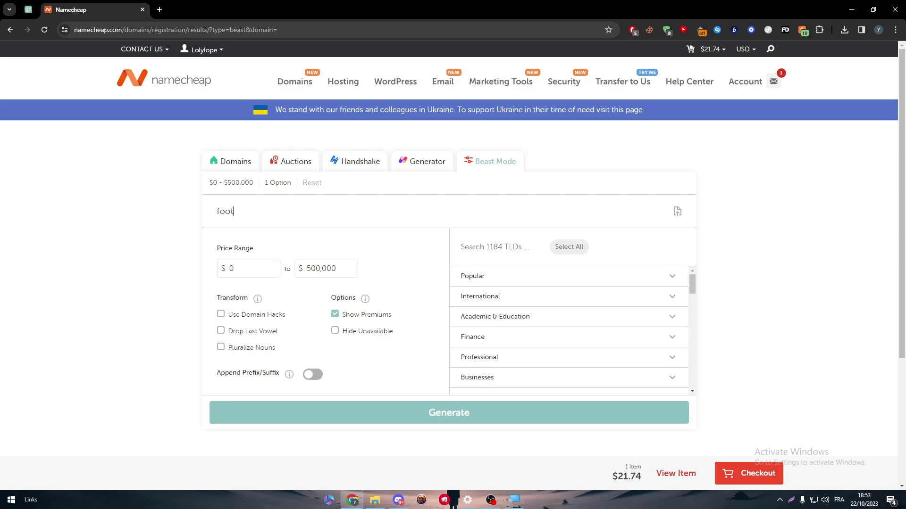
pyautogui.press('Return')
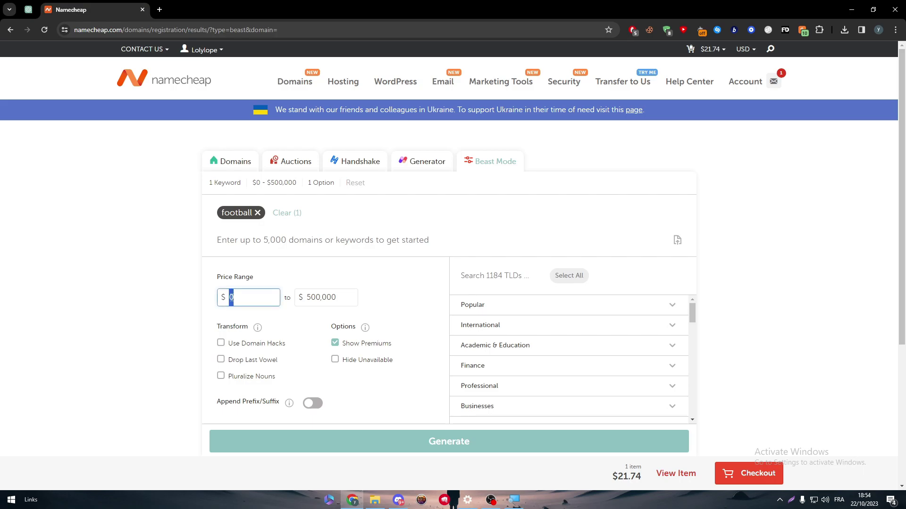
# Step: Set the price range to $10–$50 and include all 544 TLDs
pyautogui.write('10')
pyautogui.moveTo(316, 297); pyautogui.dragTo(347, 295)
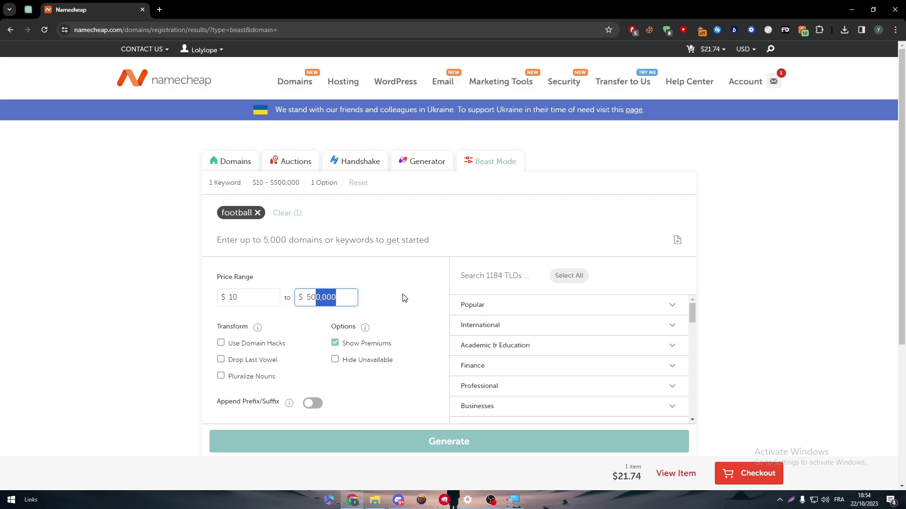
pyautogui.press('BackSpace')
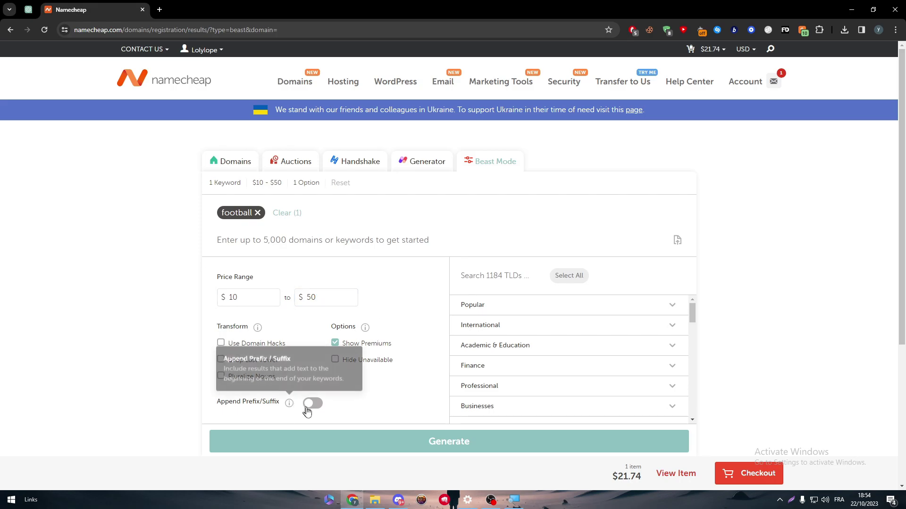
pyautogui.moveTo(245, 402)
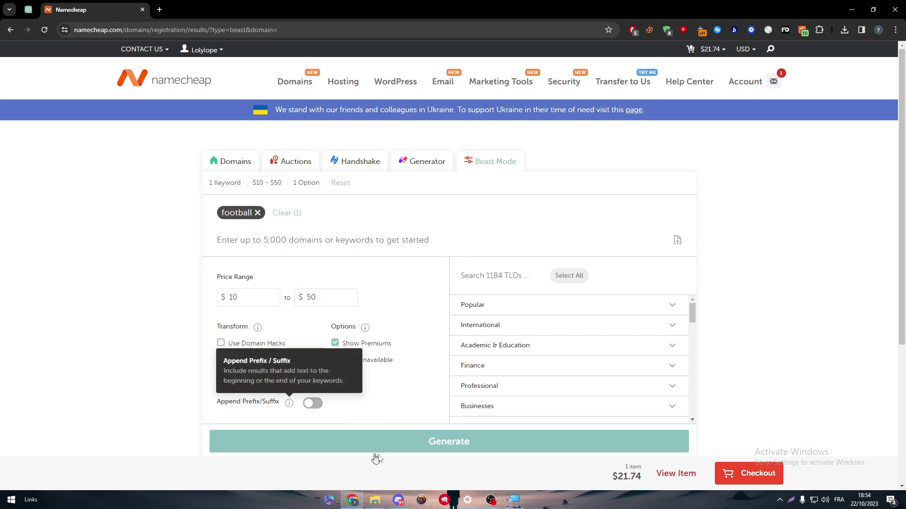
pyautogui.click(457, 446)
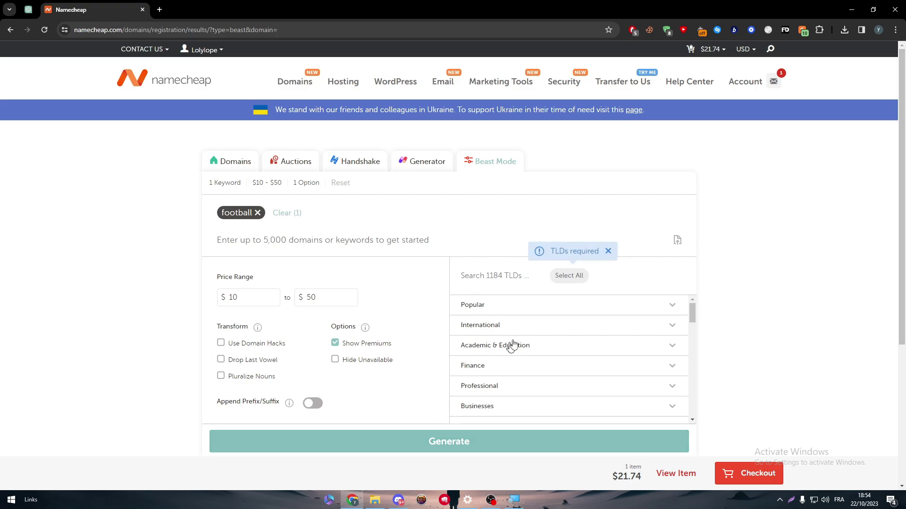
pyautogui.click(569, 276)
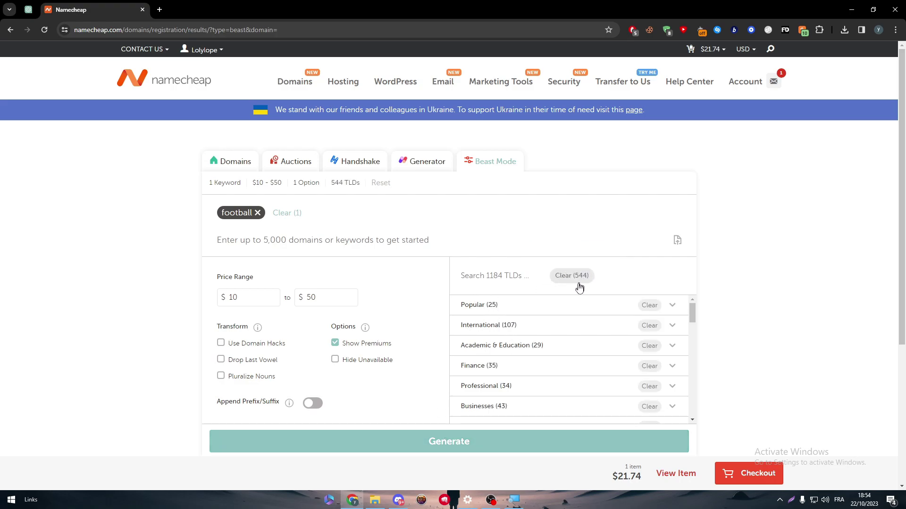
# Step: Generate the football domain results and scroll through the listed prices
pyautogui.click(515, 447)
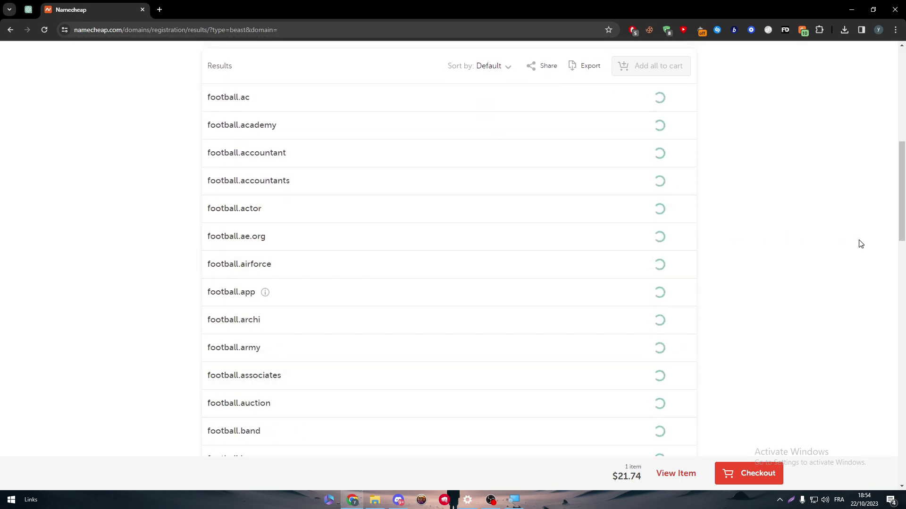
pyautogui.scroll(2, 830, 226)
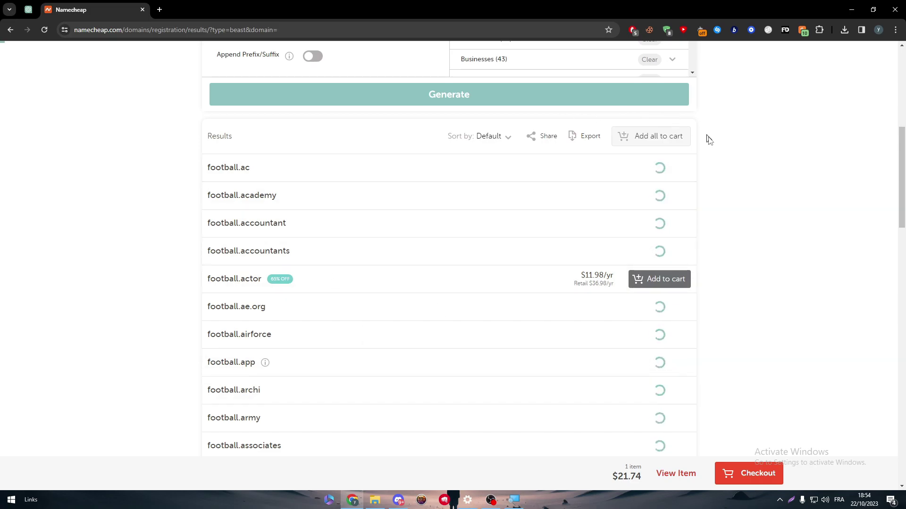
pyautogui.moveTo(903, 174); pyautogui.dragTo(862, 151)
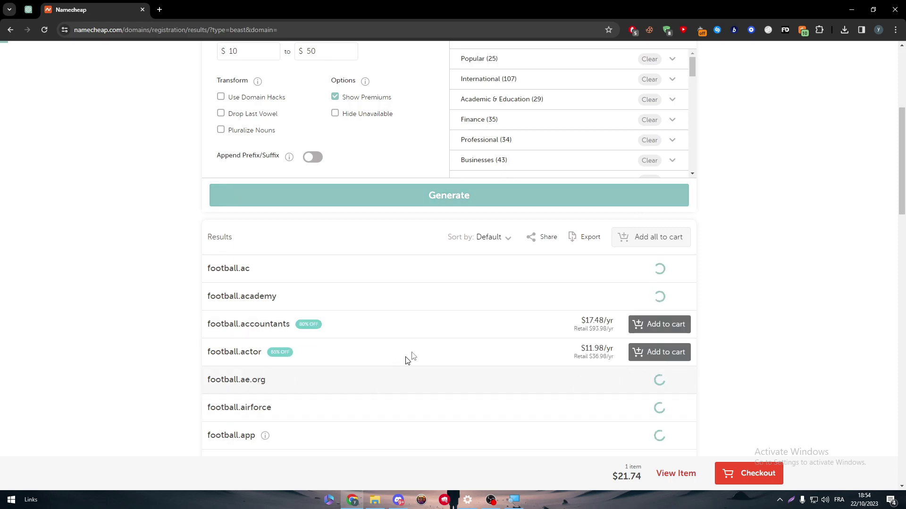
pyautogui.moveTo(903, 181)
pyautogui.mouseDown()
pyautogui.moveTo(904, 311)
pyautogui.moveTo(896, 192)
pyautogui.mouseUp()
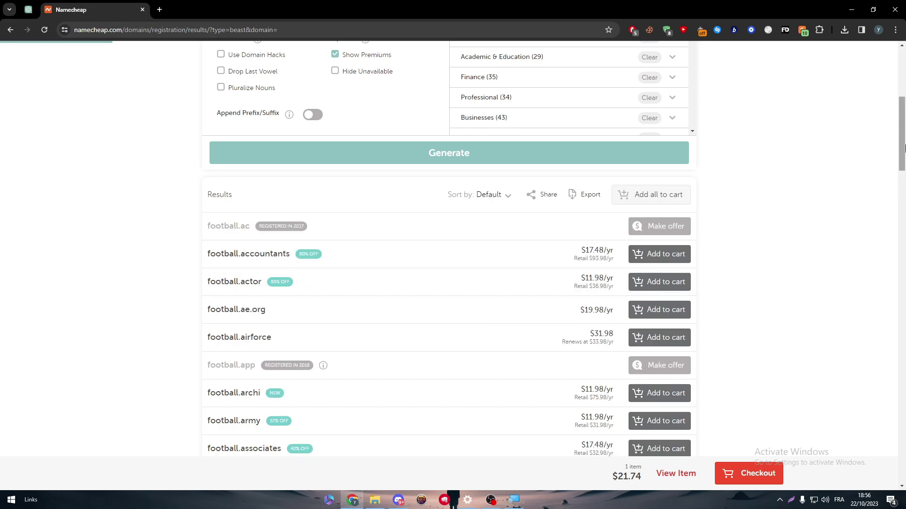
pyautogui.moveTo(902, 147); pyautogui.dragTo(904, 428)
pyautogui.moveTo(902, 295); pyautogui.dragTo(878, 136)
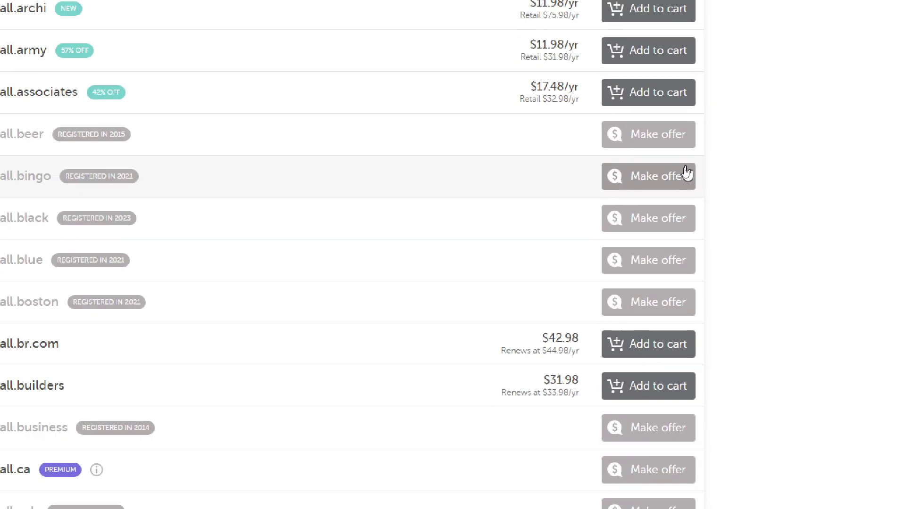
pyautogui.moveTo(902, 141); pyautogui.dragTo(869, 105)
# Step: Check the cart preview panel, then close it
pyautogui.moveTo(249, 194); pyautogui.dragTo(234, 193)
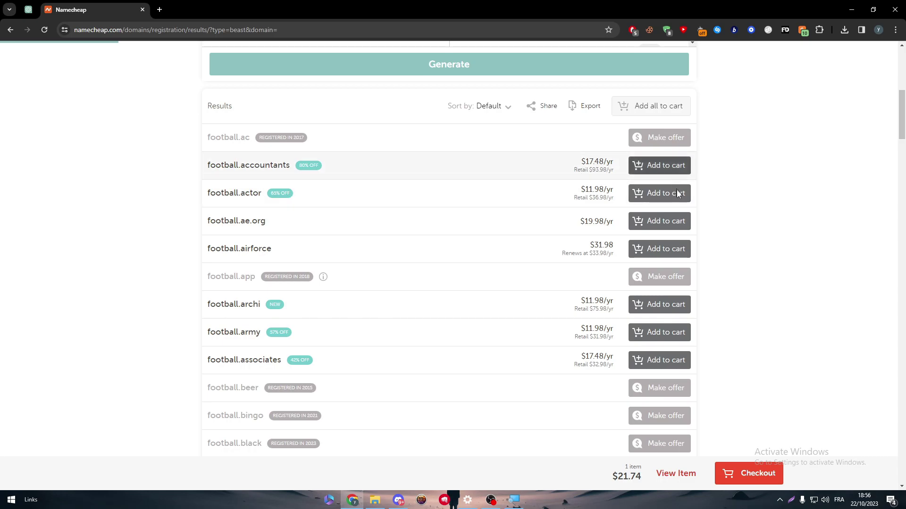
pyautogui.click(675, 476)
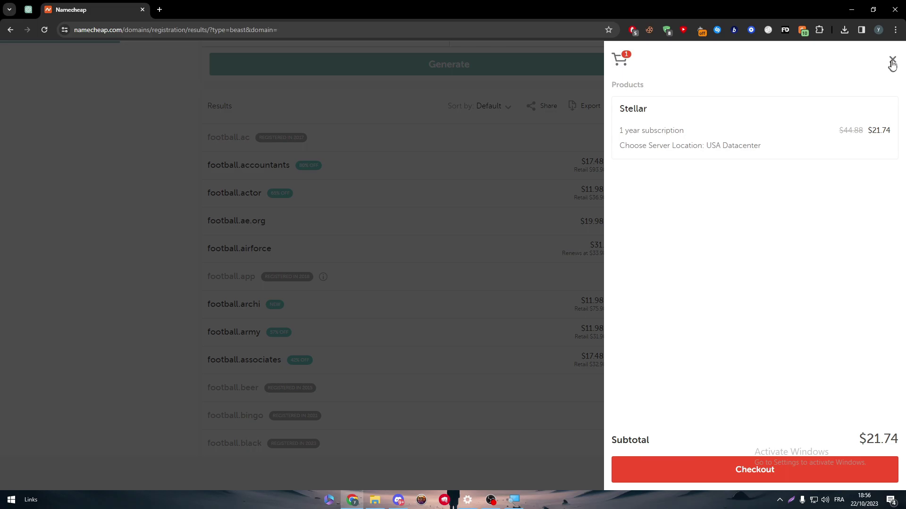
pyautogui.click(891, 60)
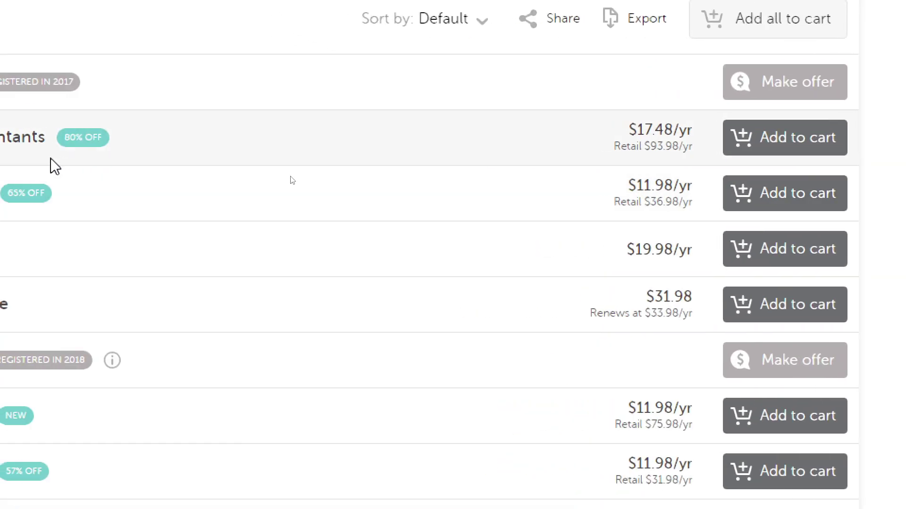
# Step: Add football.actor to the cart, check out, and remove the Stellar hosting plan
pyautogui.click(674, 198)
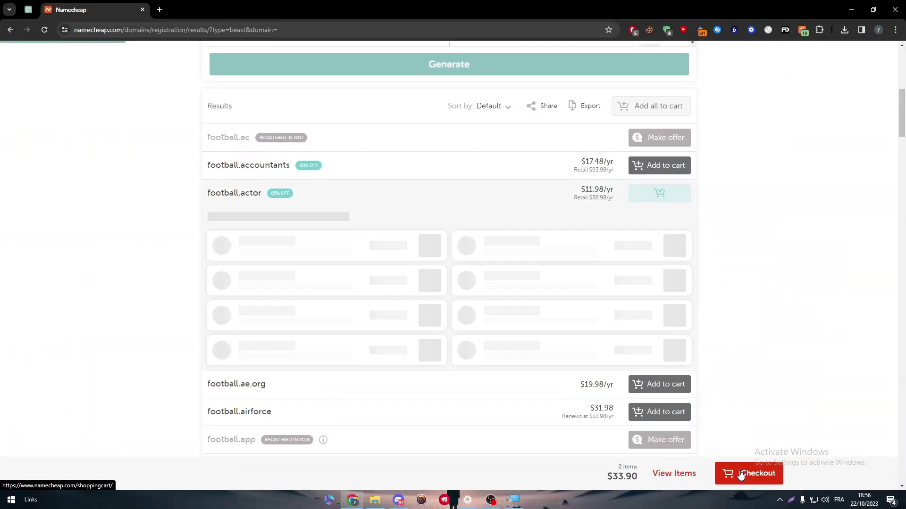
pyautogui.click(743, 478)
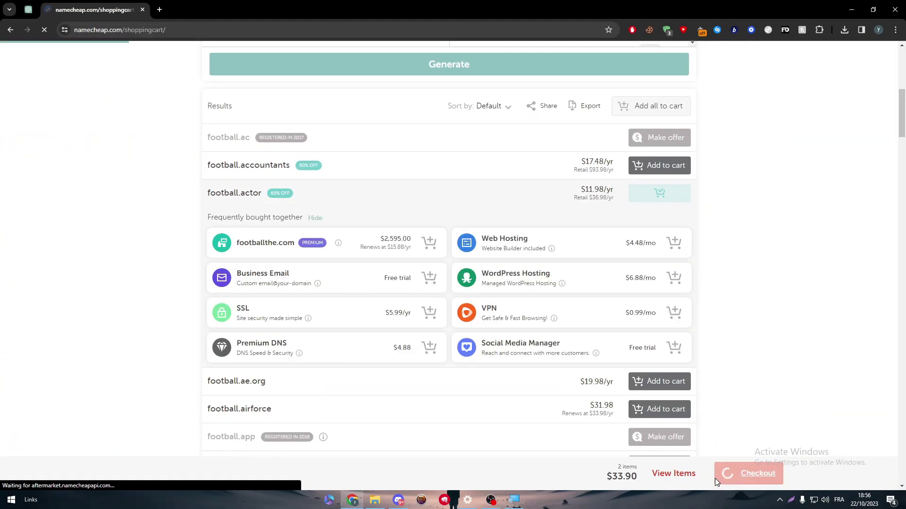
pyautogui.scroll(-7, 646, 394)
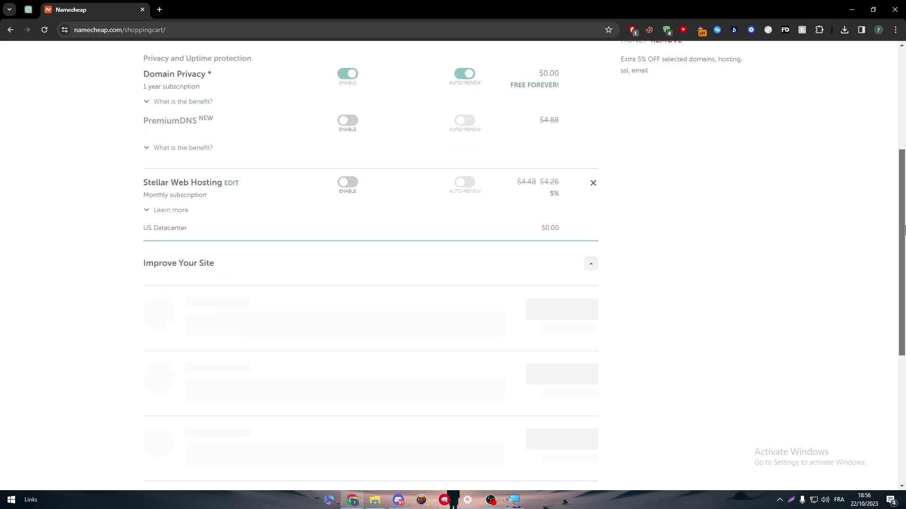
pyautogui.scroll(10, 759, 132)
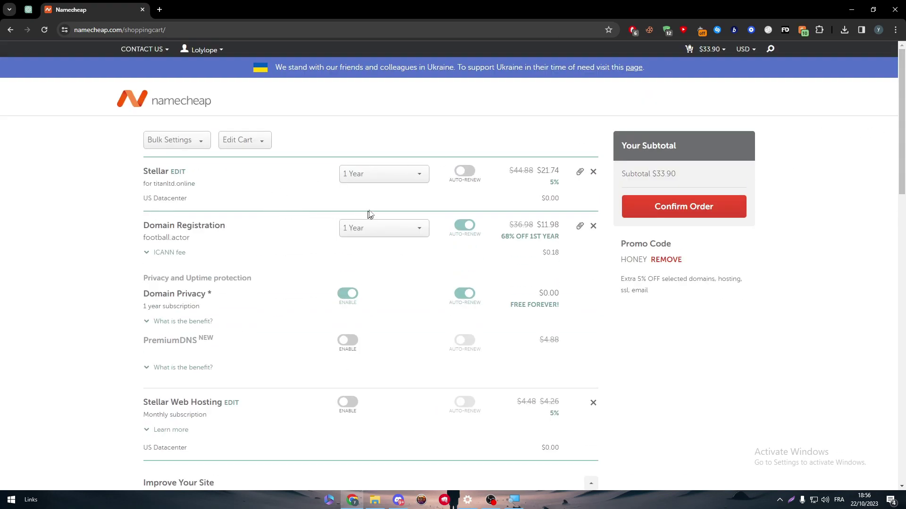
pyautogui.click(593, 172)
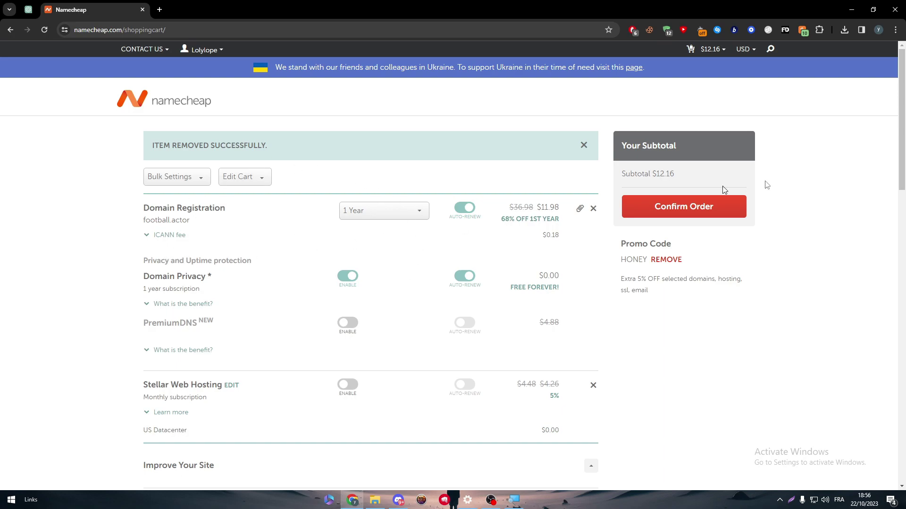
pyautogui.moveTo(902, 145); pyautogui.dragTo(903, 258)
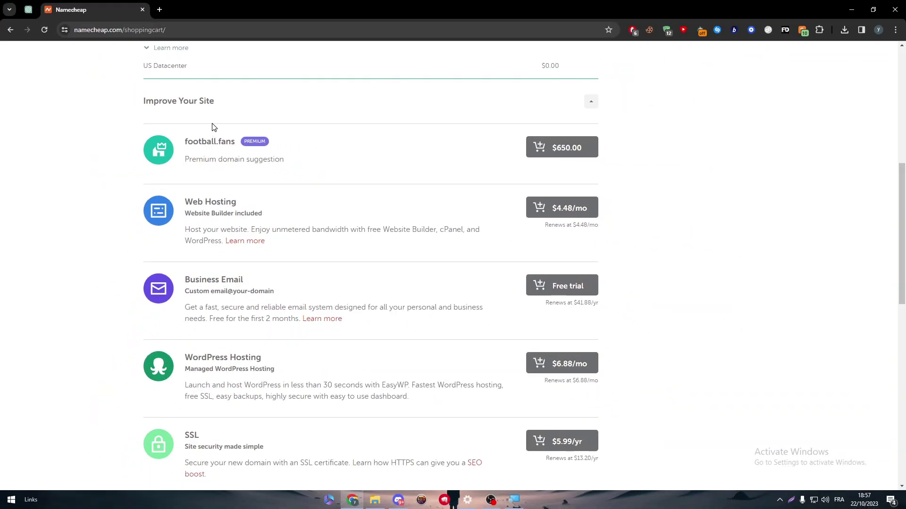
pyautogui.moveTo(900, 264)
pyautogui.mouseDown()
pyautogui.moveTo(900, 289)
pyautogui.moveTo(900, 264)
pyautogui.mouseUp()
pyautogui.moveTo(225, 140); pyautogui.dragTo(183, 144)
pyautogui.hotkey('ctrl', 'c')
pyautogui.click(160, 13)
pyautogui.hotkey('ctrl', 'v')
pyautogui.press('Return')
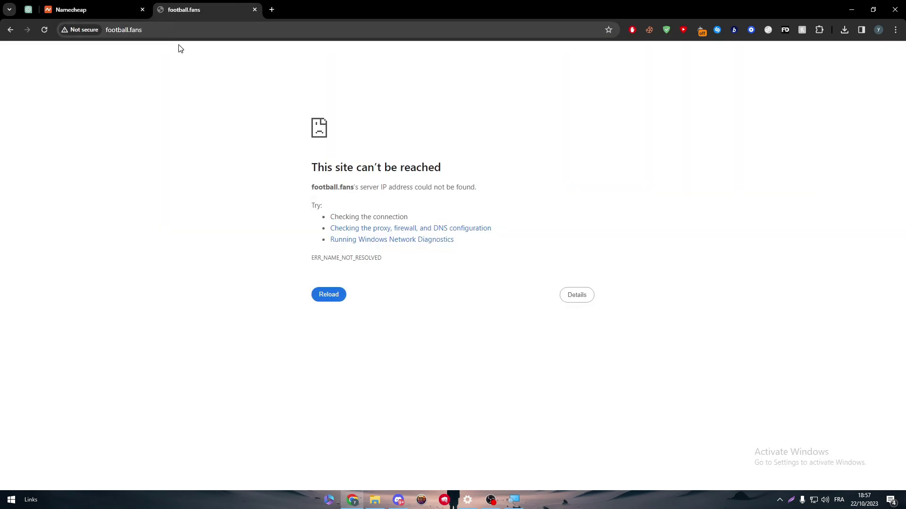
pyautogui.moveTo(388, 187); pyautogui.dragTo(232, 196)
pyautogui.click(94, 9)
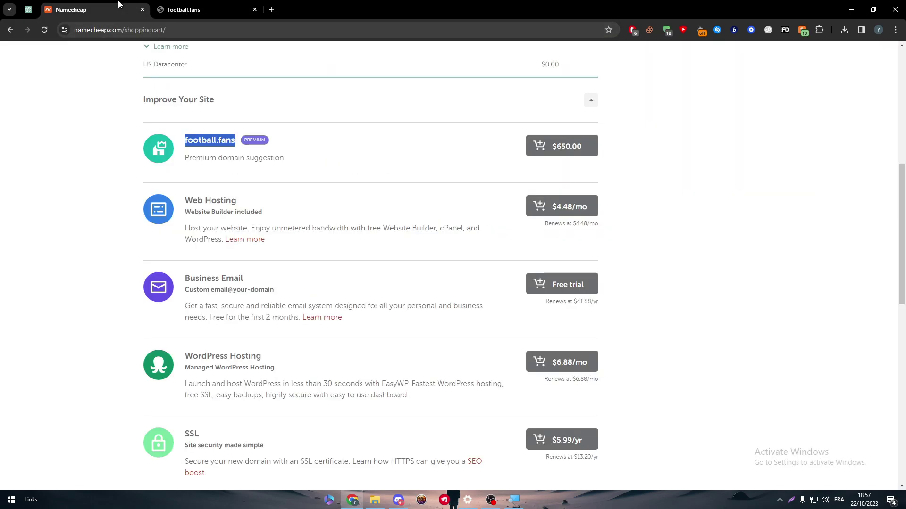
pyautogui.click(254, 9)
pyautogui.moveTo(191, 200); pyautogui.dragTo(256, 199)
pyautogui.click(256, 198)
pyautogui.scroll(-2, 187, 219)
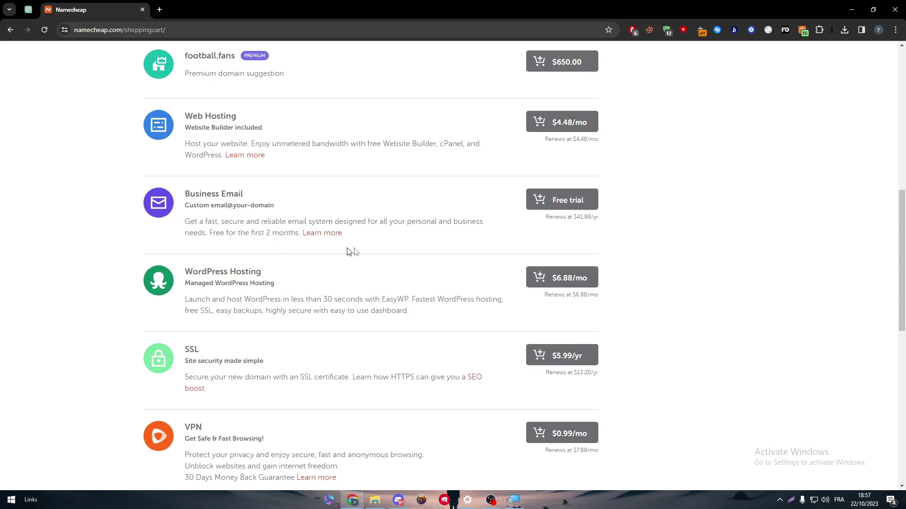
pyautogui.scroll(-7, 842, 320)
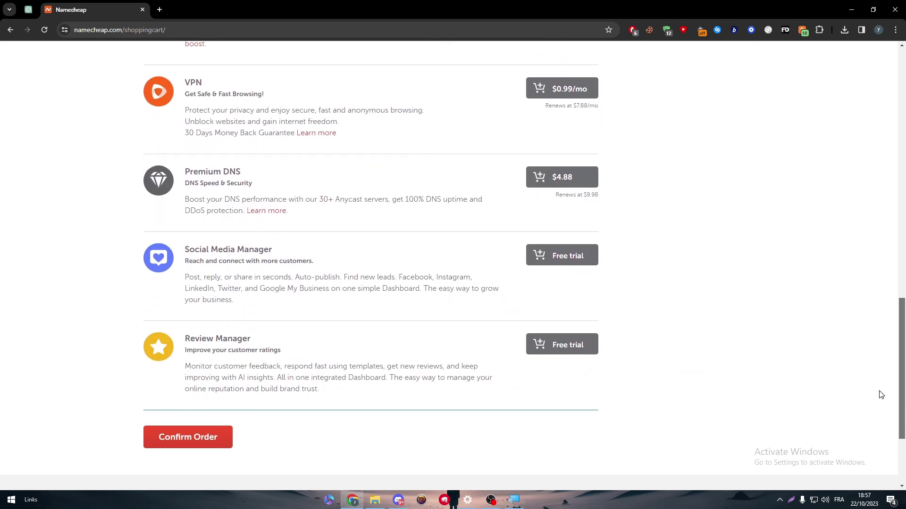
pyautogui.scroll(8, 879, 383)
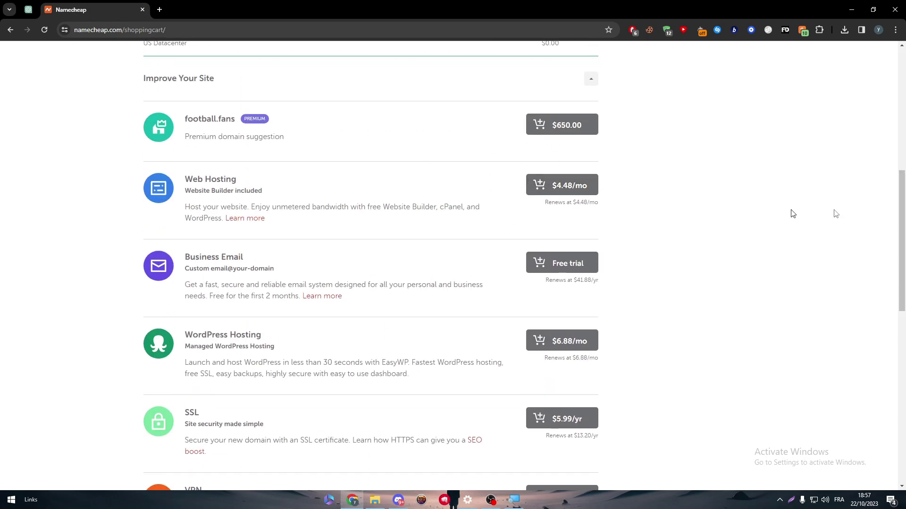
pyautogui.scroll(8, 879, 215)
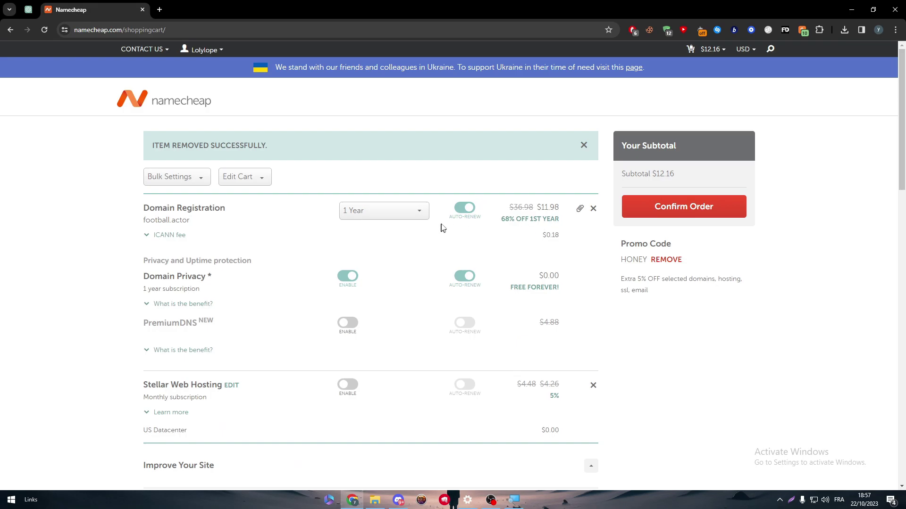
# Step: Keep football.actor at a 1-year period and switch off its registration Auto-Renew
pyautogui.click(904, 279)
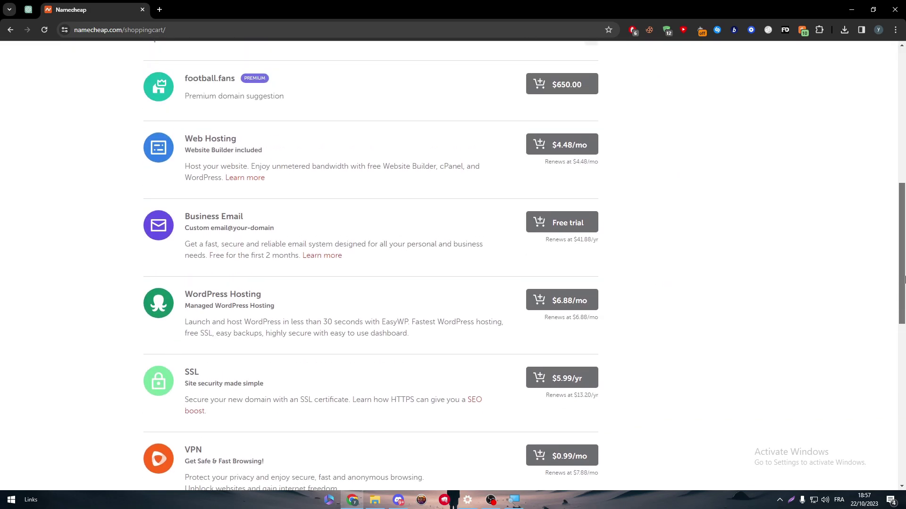
pyautogui.moveTo(904, 279); pyautogui.dragTo(875, 152)
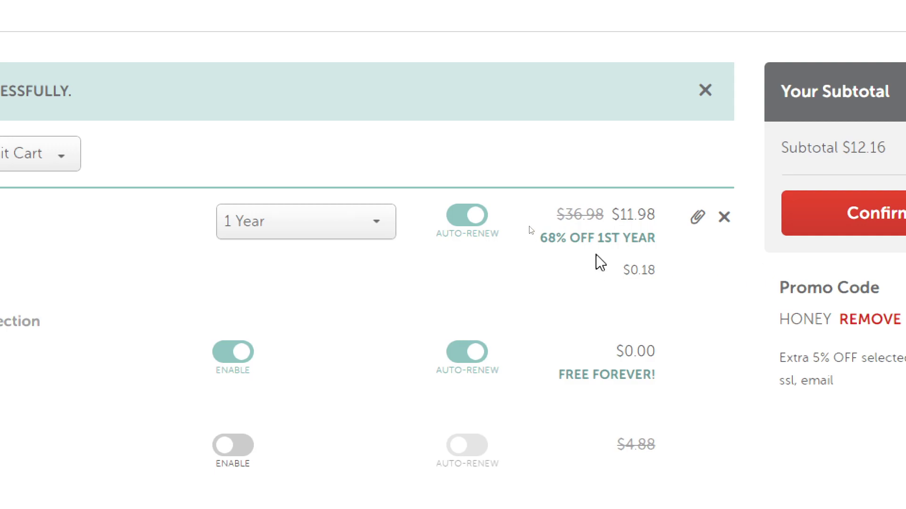
pyautogui.moveTo(620, 214); pyautogui.dragTo(646, 210)
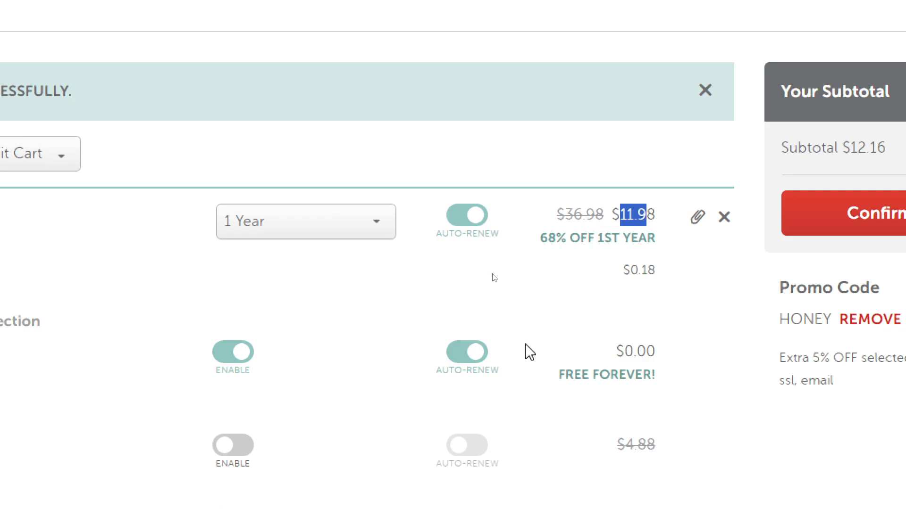
pyautogui.scroll(-4, 522, 360)
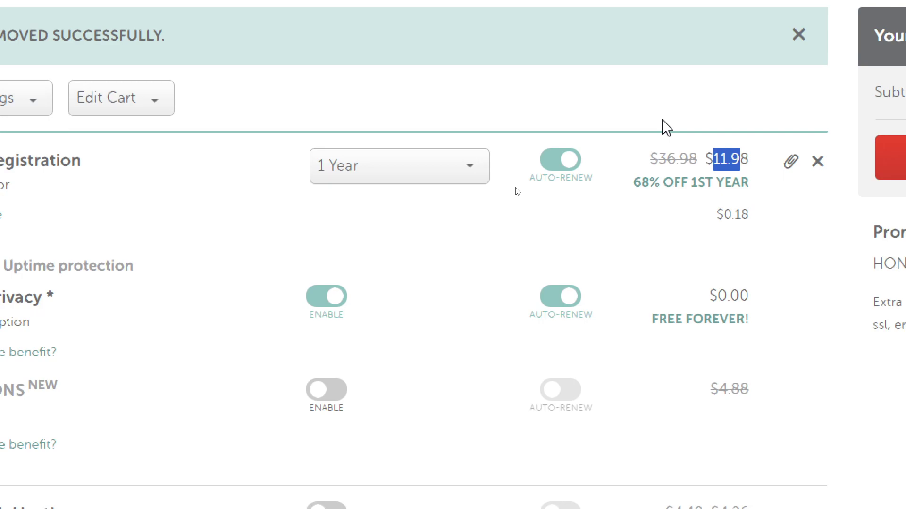
pyautogui.click(374, 182)
pyautogui.click(377, 183)
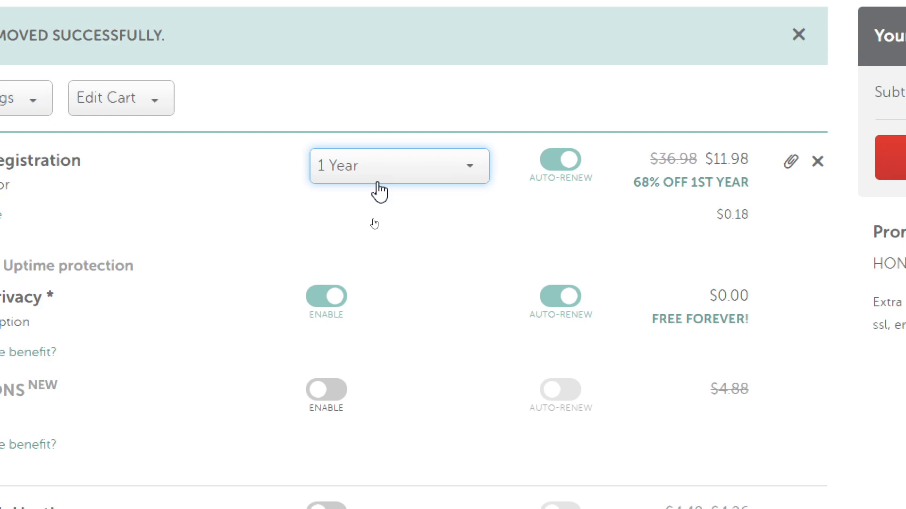
pyautogui.click(566, 160)
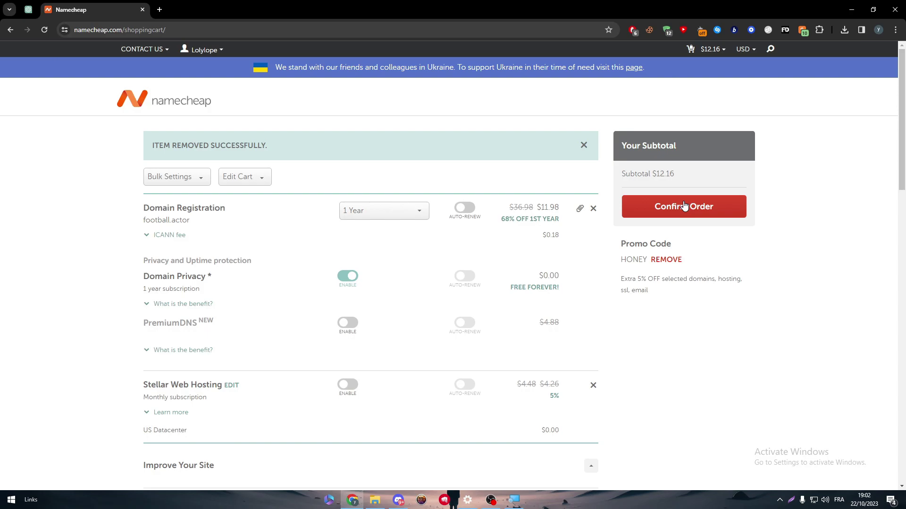
# Step: Confirm the order and select Account Funds as the payment method after trying PayPal
pyautogui.click(684, 206)
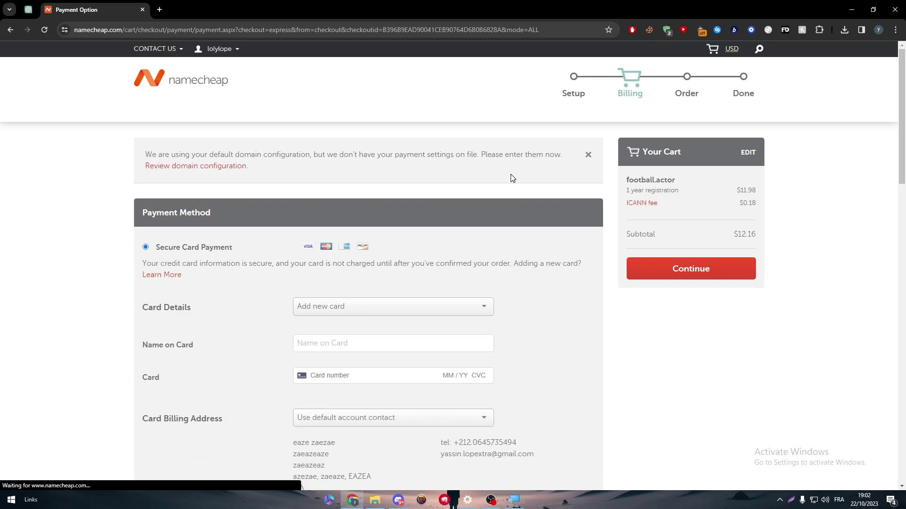
pyautogui.moveTo(902, 138); pyautogui.dragTo(903, 158)
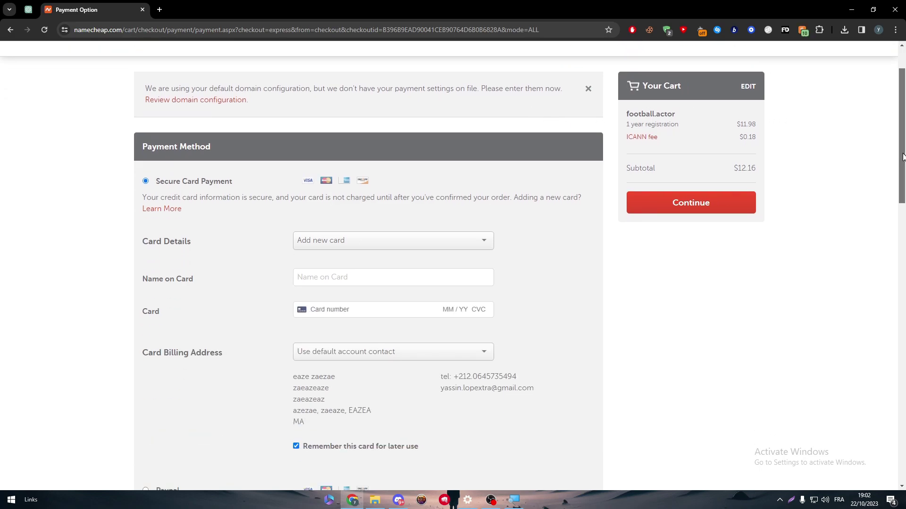
pyautogui.scroll(-1, 902, 158)
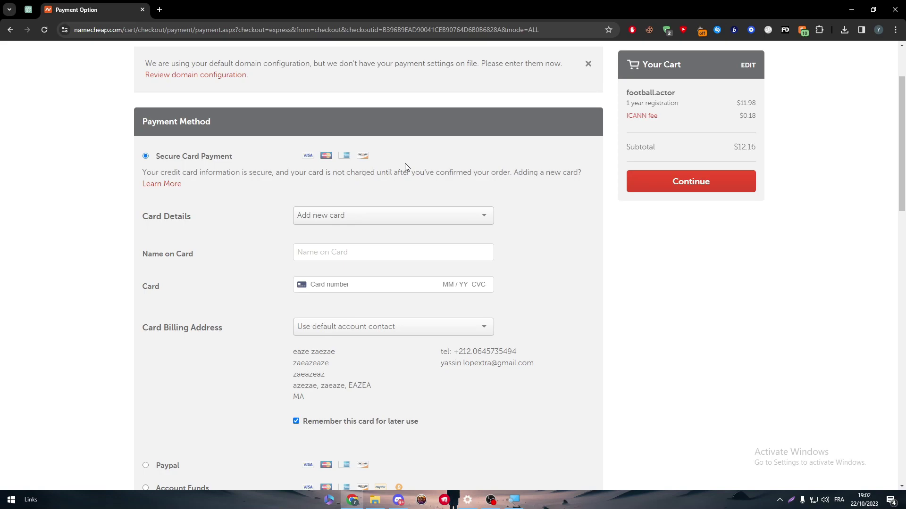
pyautogui.scroll(-2, 321, 293)
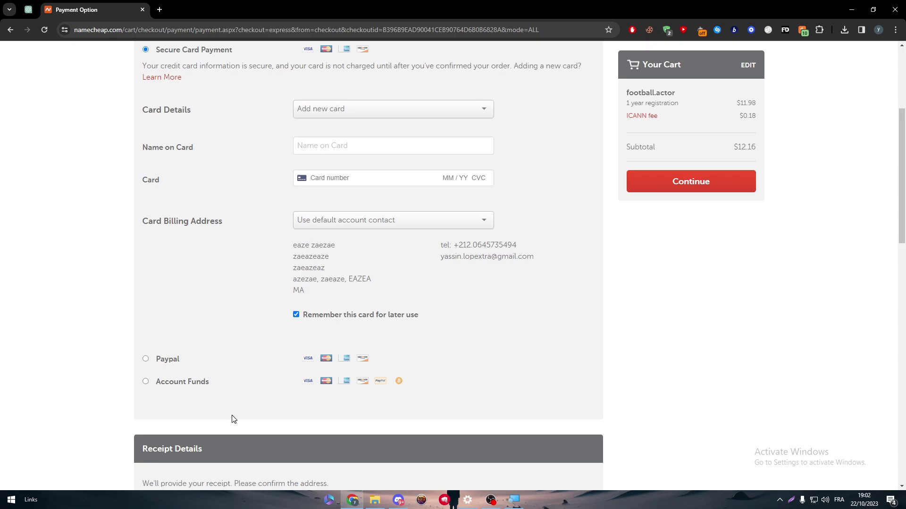
pyautogui.click(173, 366)
pyautogui.scroll(1, 835, 251)
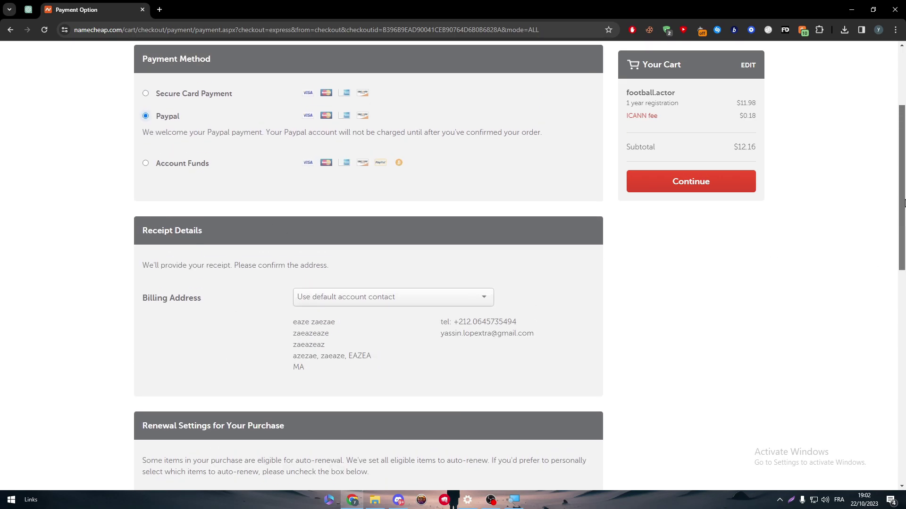
pyautogui.click(186, 168)
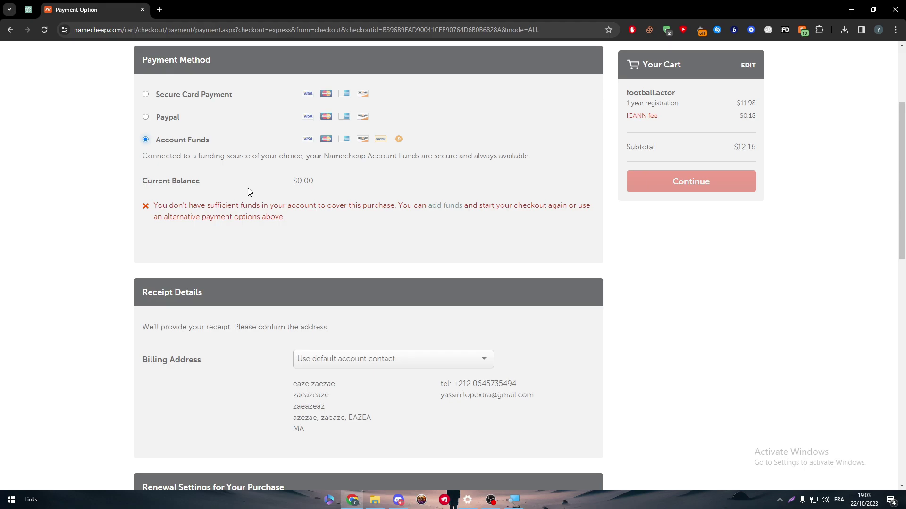
pyautogui.click(444, 206)
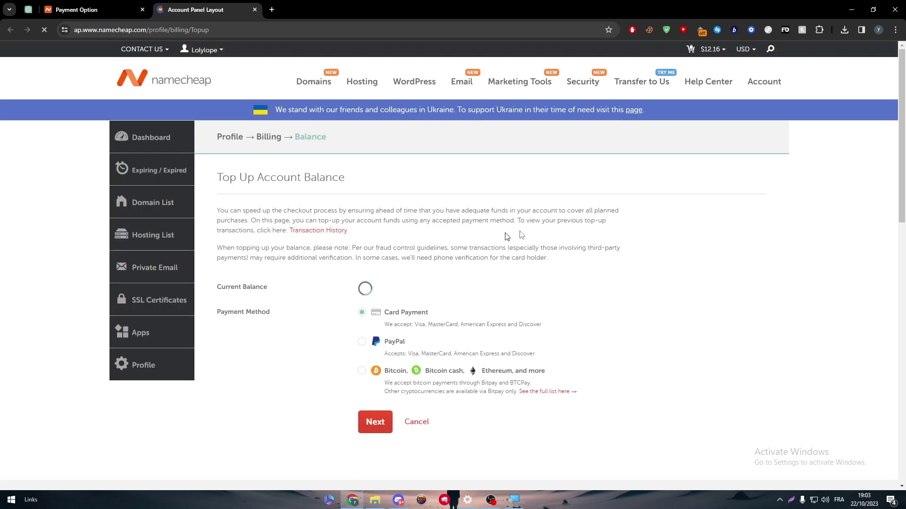
pyautogui.moveTo(901, 176); pyautogui.dragTo(901, 250)
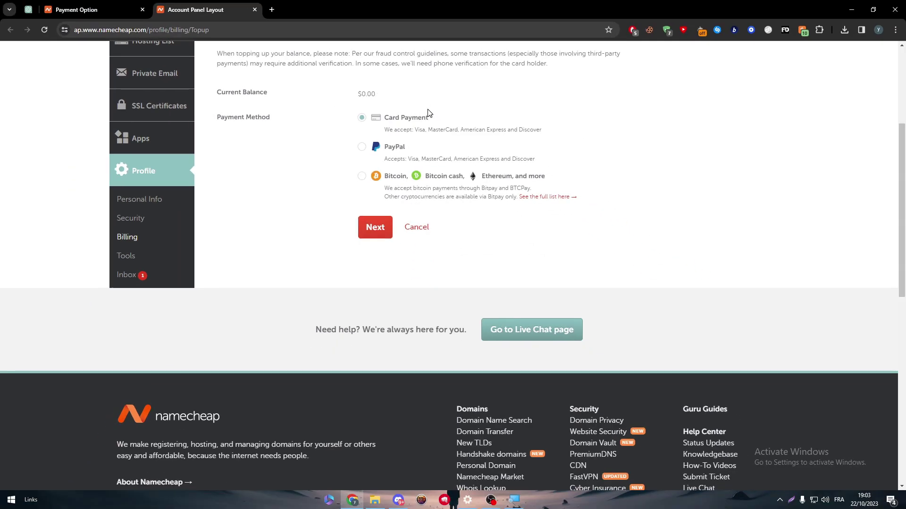
pyautogui.click(118, 9)
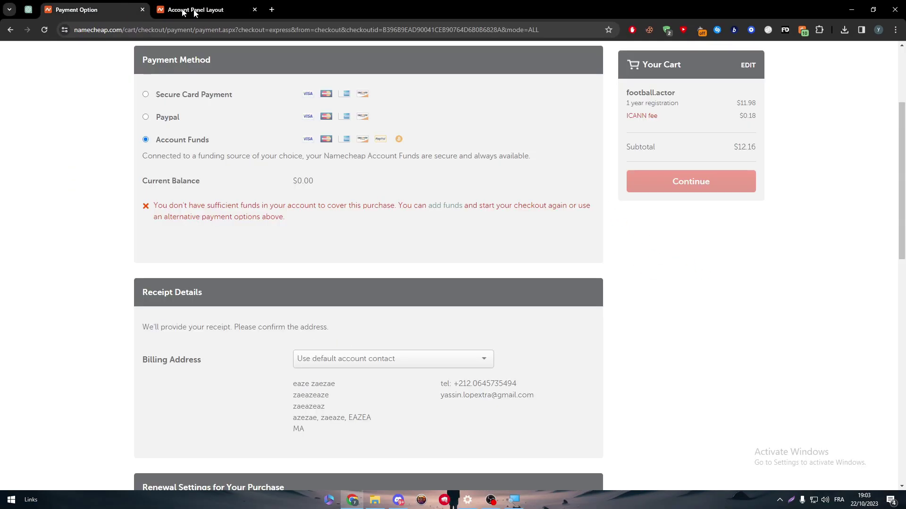
pyautogui.click(255, 10)
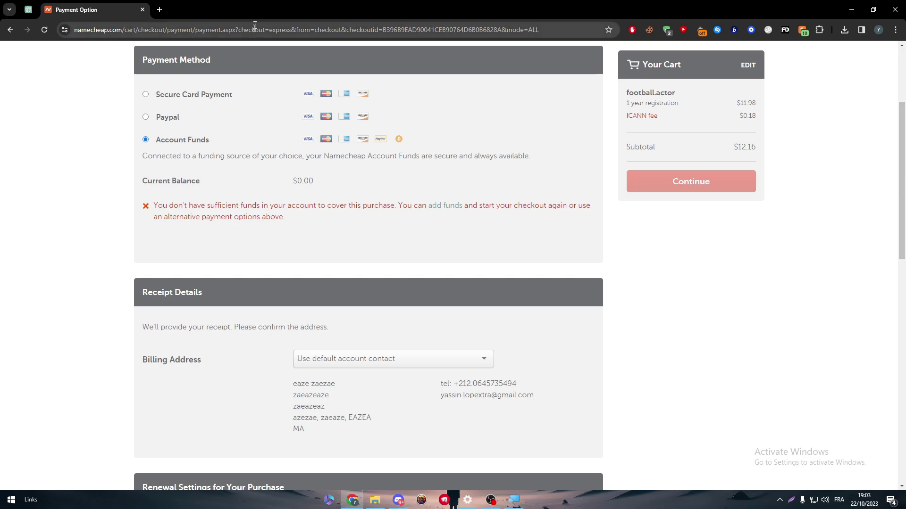
# Step: Scroll down the checkout page to Renewal Settings and back to the top
pyautogui.scroll(-4, 889, 234)
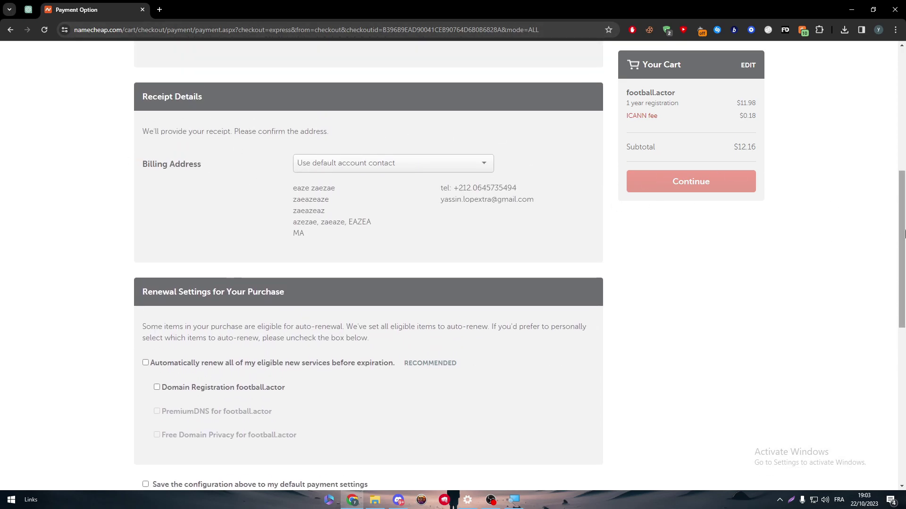
pyautogui.scroll(-3, 891, 282)
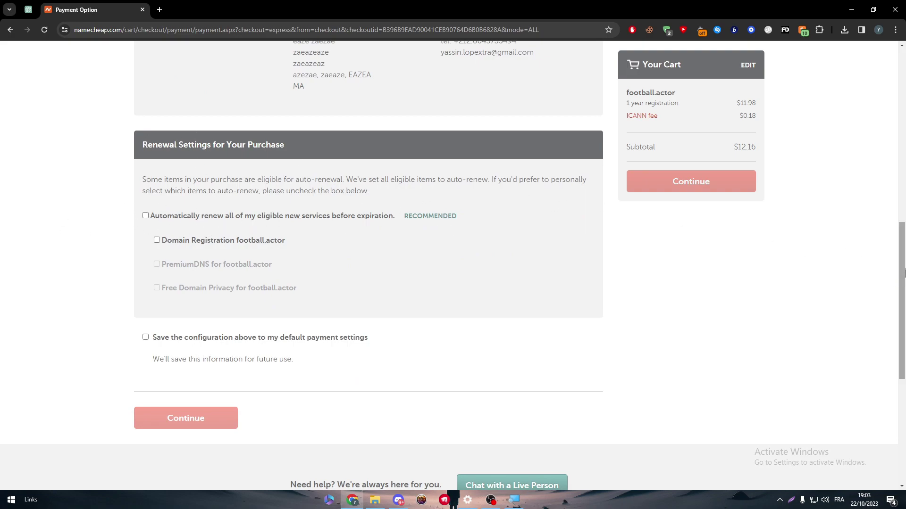
pyautogui.scroll(1, 902, 244)
pyautogui.moveTo(902, 245); pyautogui.dragTo(903, 94)
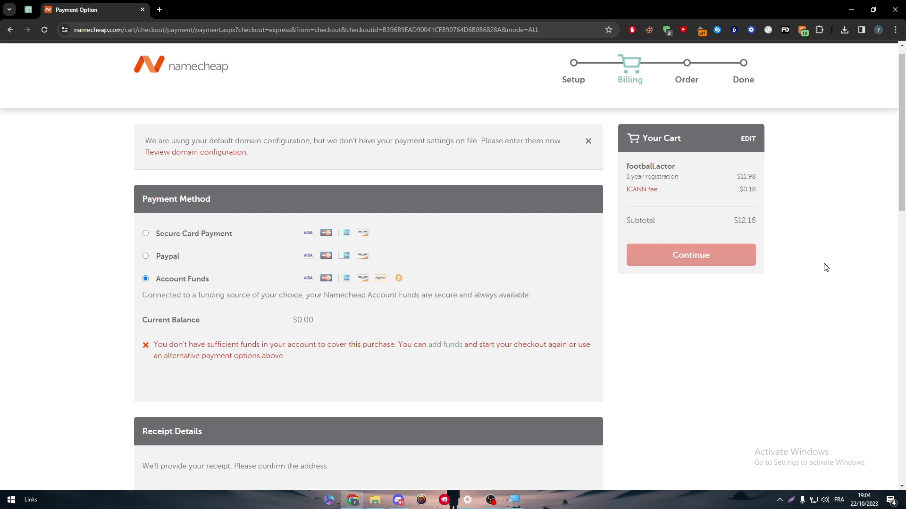
pyautogui.scroll(1, 825, 267)
# Step: Open the account Dashboard and highlight titanltd.online with its Oct 19, 2024 expiration
pyautogui.moveTo(219, 48)
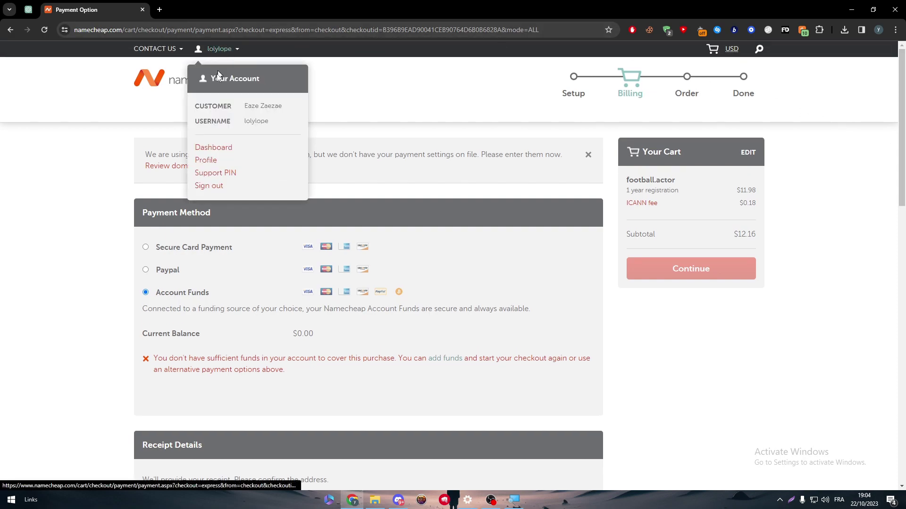
pyautogui.click(213, 149)
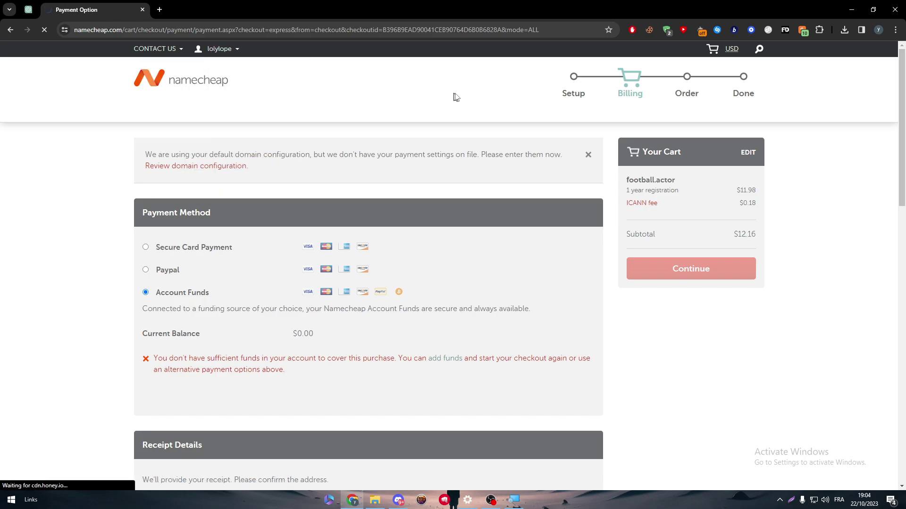
pyautogui.moveTo(215, 56)
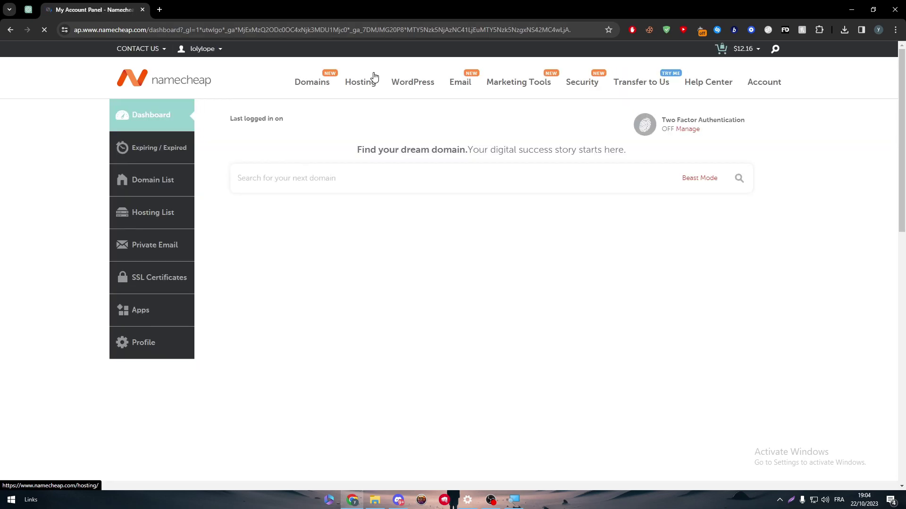
pyautogui.scroll(-3, 827, 146)
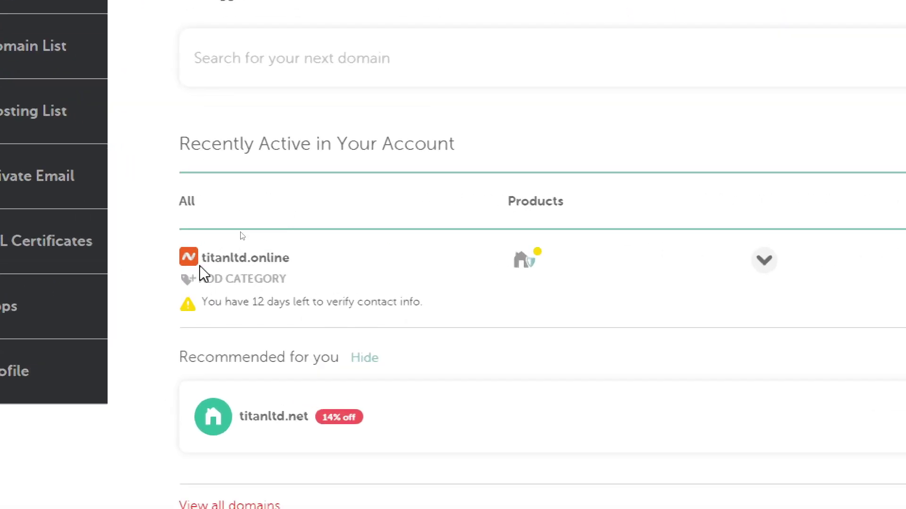
pyautogui.moveTo(199, 262); pyautogui.dragTo(308, 258)
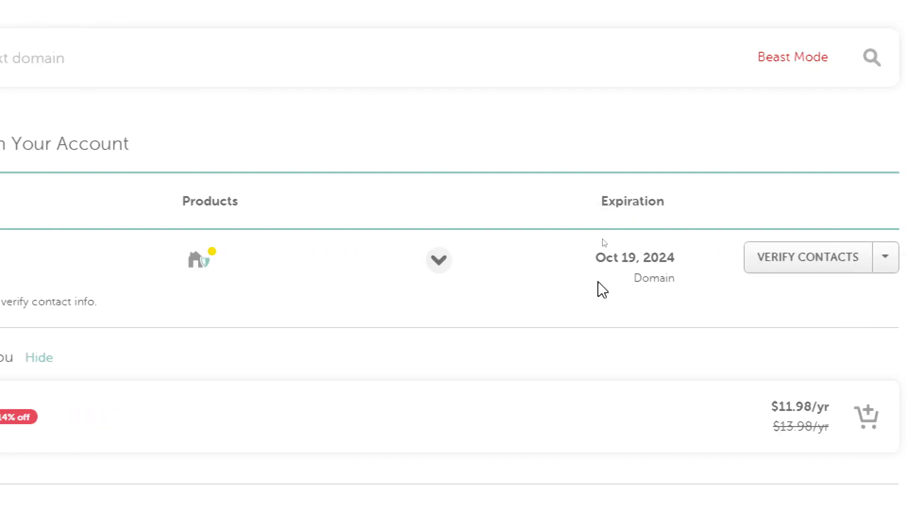
pyautogui.moveTo(598, 276); pyautogui.dragTo(768, 270)
pyautogui.click(741, 302)
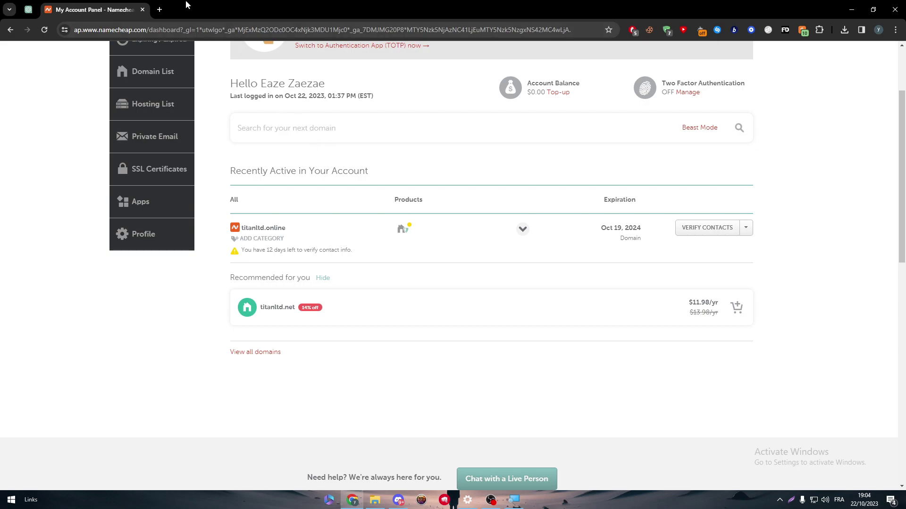
# Step: Search Google for bluehost in a new tab and open the Bluehost® Official Site
pyautogui.click(159, 10)
pyautogui.write('bluehost')
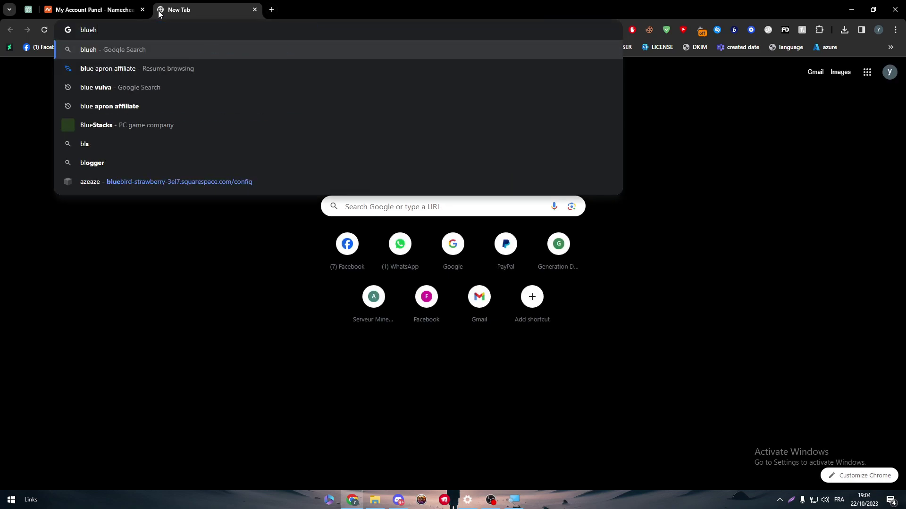
pyautogui.press('Return')
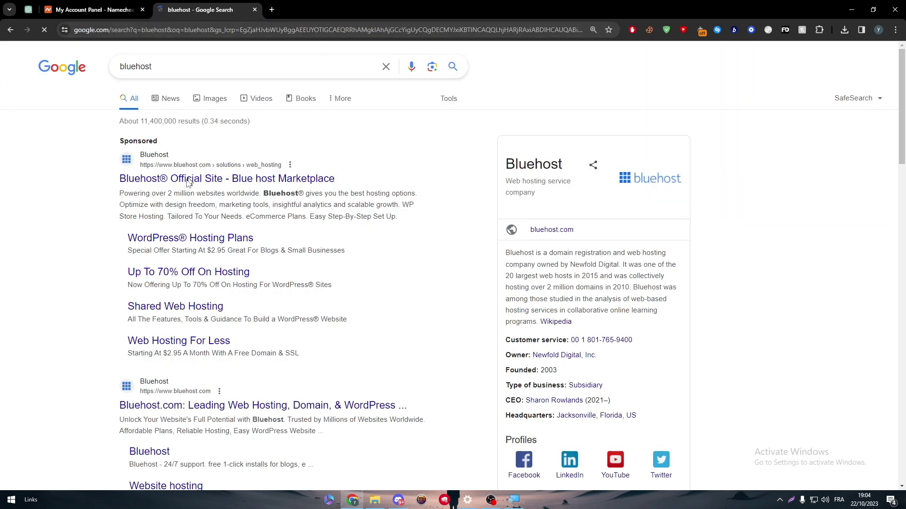
pyautogui.click(187, 180)
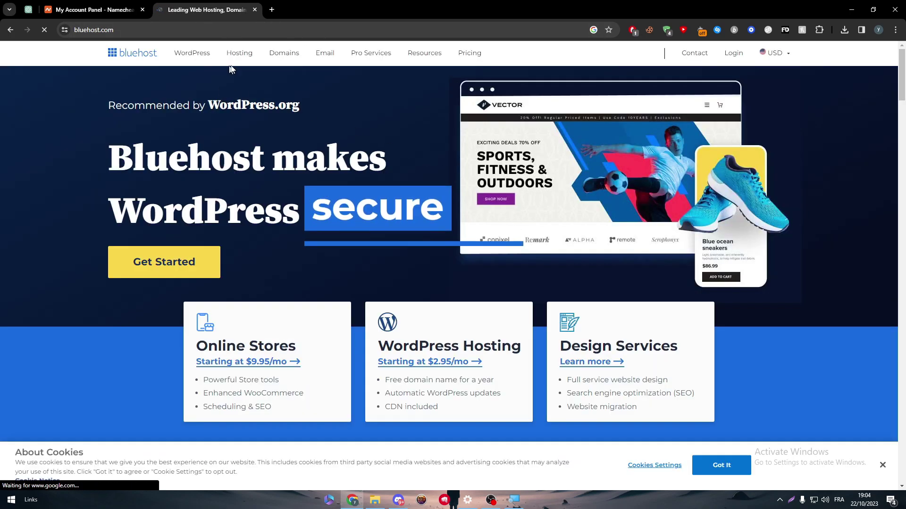
# Step: Go to Bluehost's website hosting page and scroll to the plan comparison
pyautogui.moveTo(242, 56)
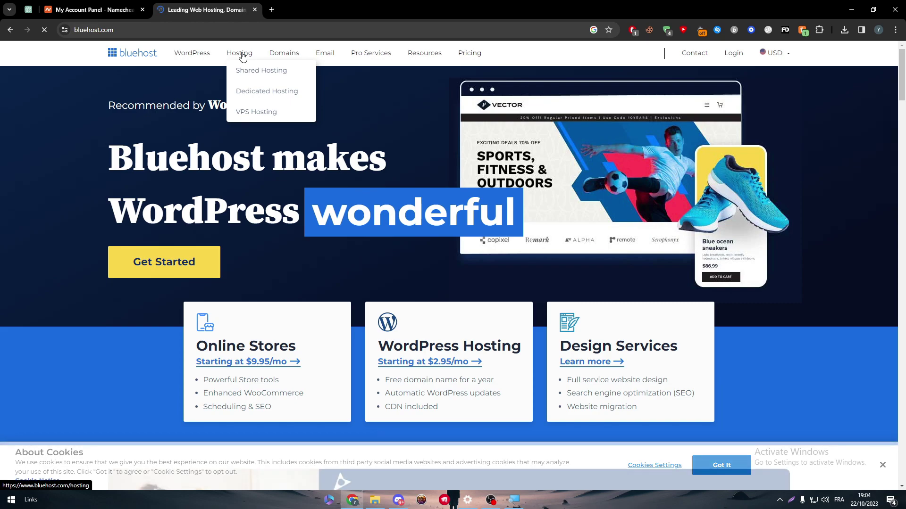
pyautogui.click(242, 56)
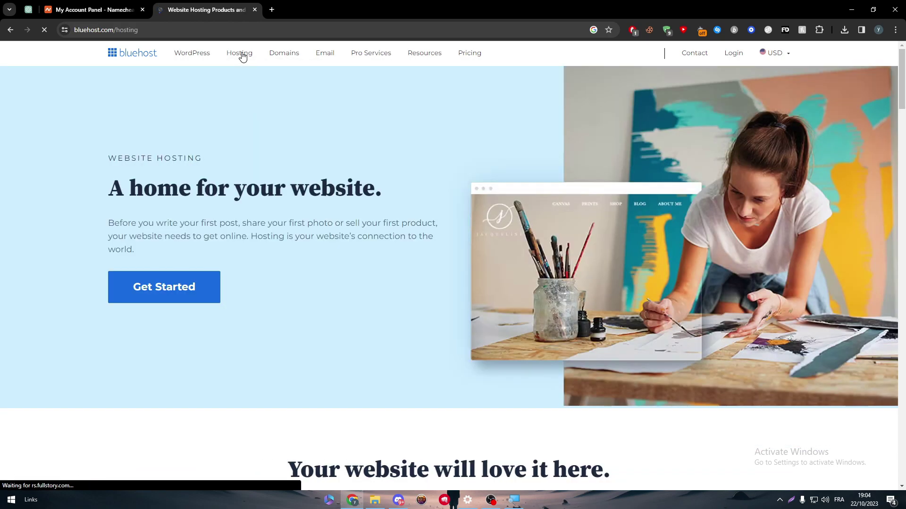
pyautogui.click(902, 130)
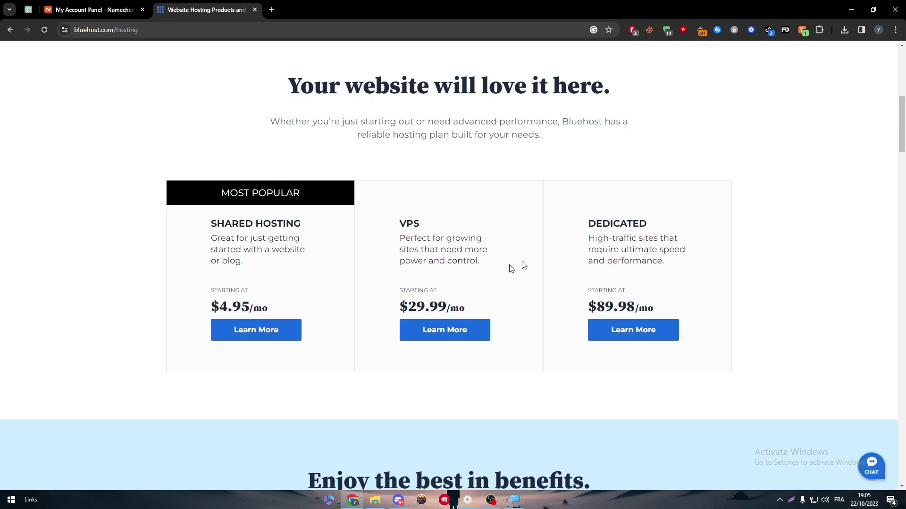
pyautogui.scroll(-2, 904, 128)
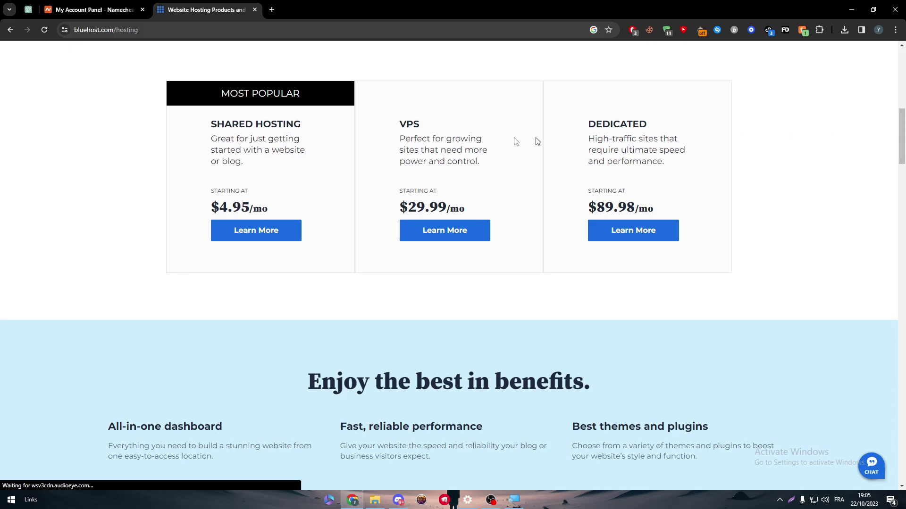
# Step: Review the $4.95/mo Shared Hosting plan and open its Learn More details page
pyautogui.doubleClick(224, 137)
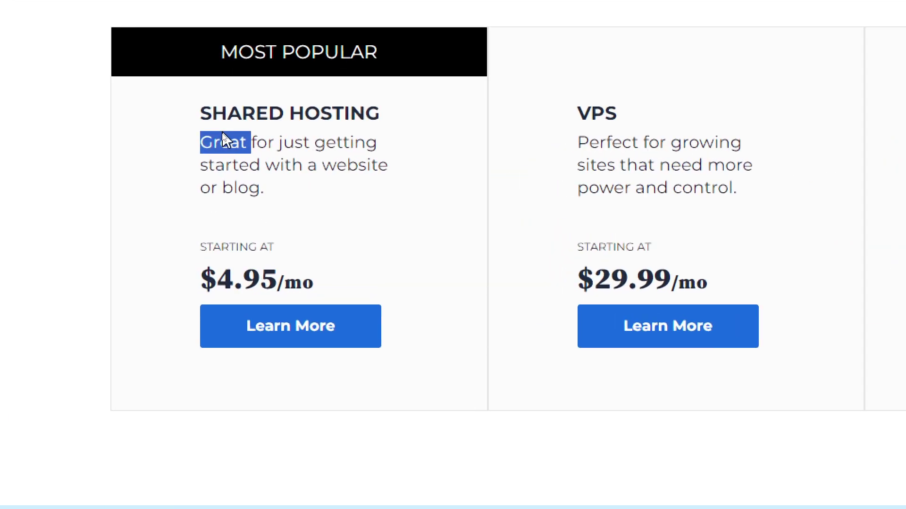
pyautogui.click(223, 137)
pyautogui.doubleClick(296, 283)
pyautogui.click(298, 222)
pyautogui.moveTo(363, 78); pyautogui.dragTo(489, 148)
pyautogui.click(489, 147)
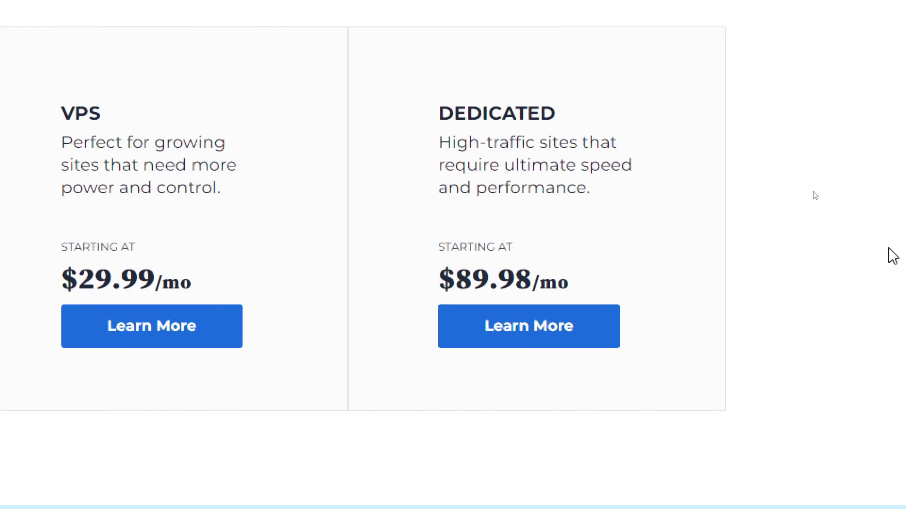
pyautogui.moveTo(576, 188); pyautogui.dragTo(588, 188)
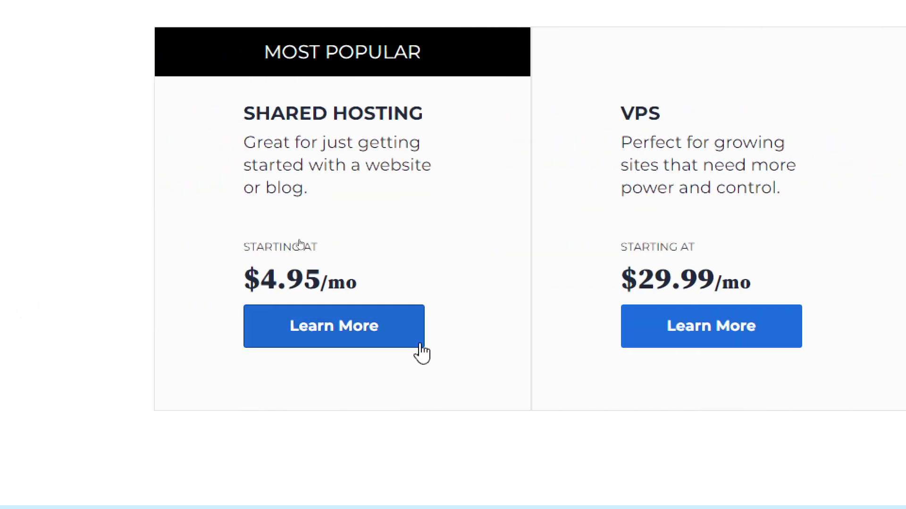
pyautogui.click(339, 335)
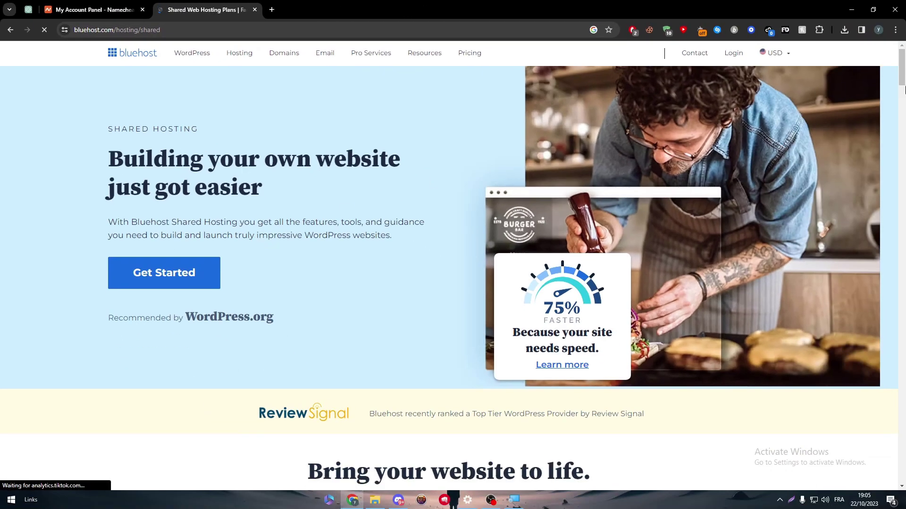
# Step: Scroll to Bluehost's shared hosting plans, select Basic, and skip the online-store offer popup
pyautogui.click(901, 108)
pyautogui.moveTo(903, 109); pyautogui.dragTo(904, 111)
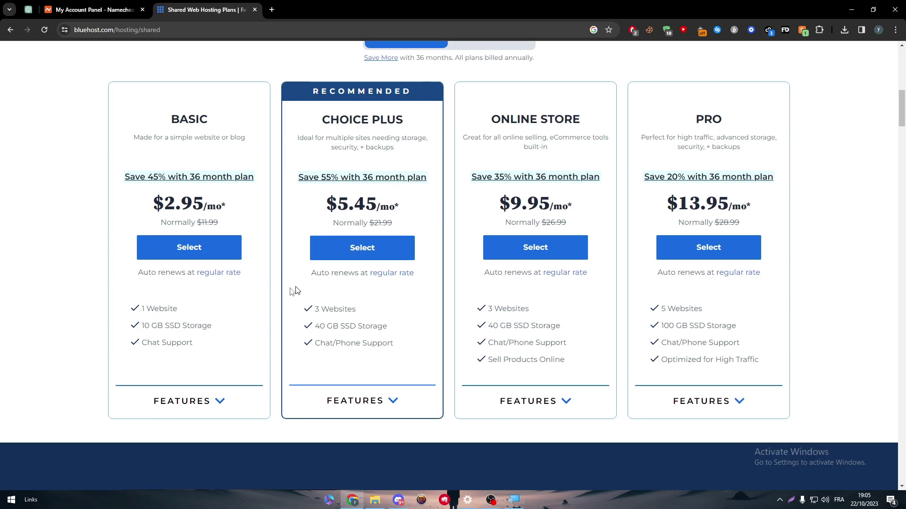
pyautogui.moveTo(139, 326); pyautogui.dragTo(171, 317)
pyautogui.click(172, 318)
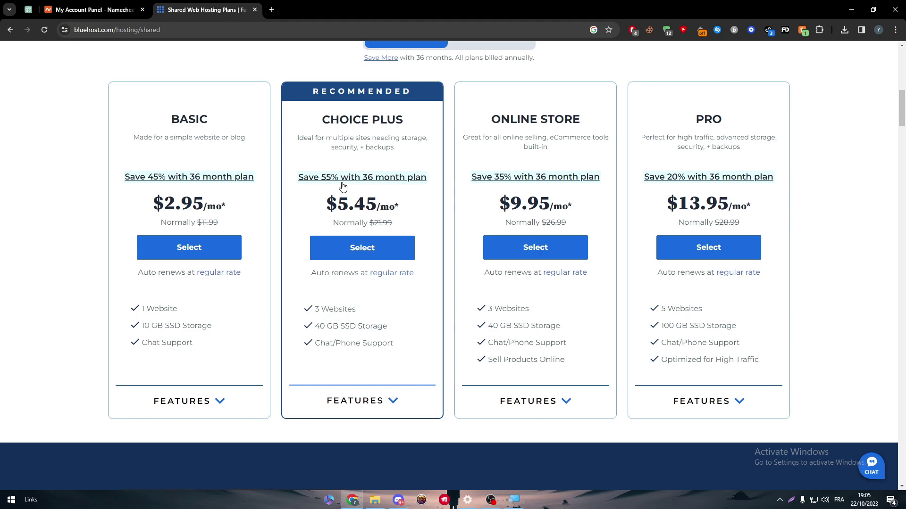
pyautogui.click(202, 257)
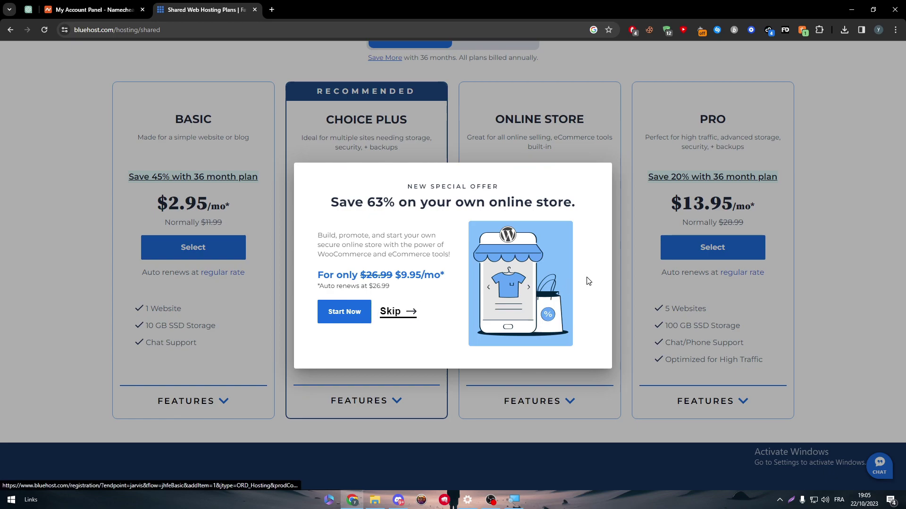
pyautogui.click(689, 253)
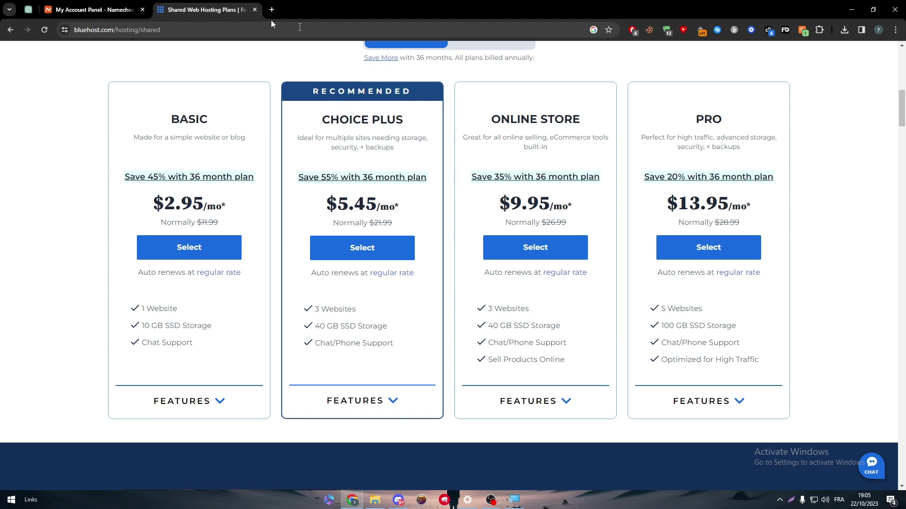
# Step: Back in Namecheap, choose Manage from the titanltd.online actions dropdown beside VERIFY CONTACTS
pyautogui.click(119, 3)
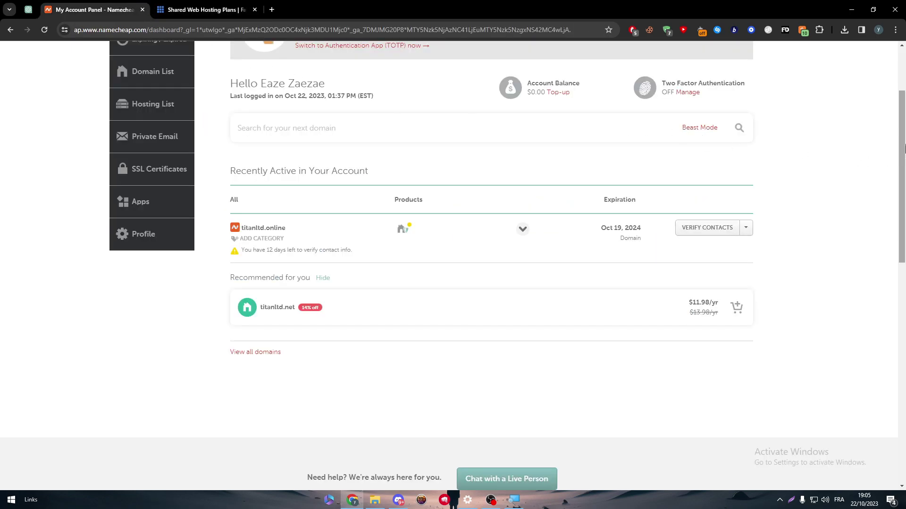
pyautogui.scroll(2, 843, 113)
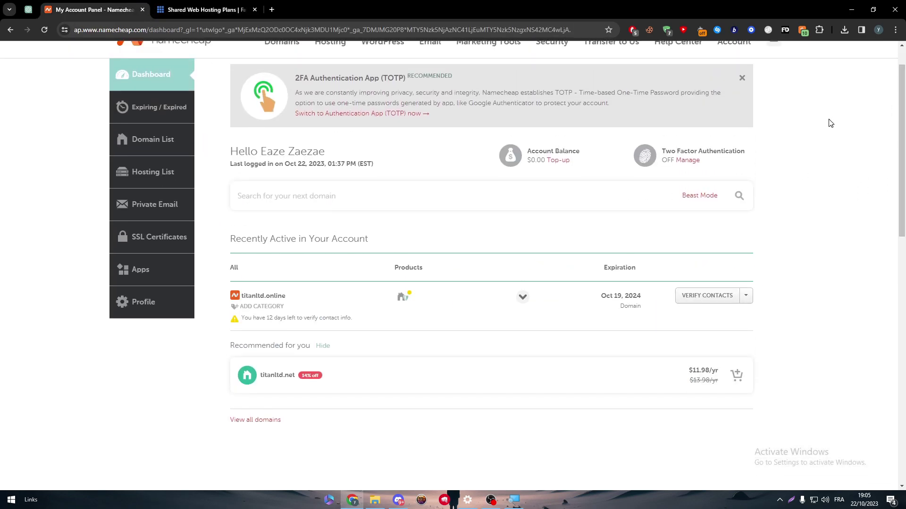
pyautogui.click(745, 295)
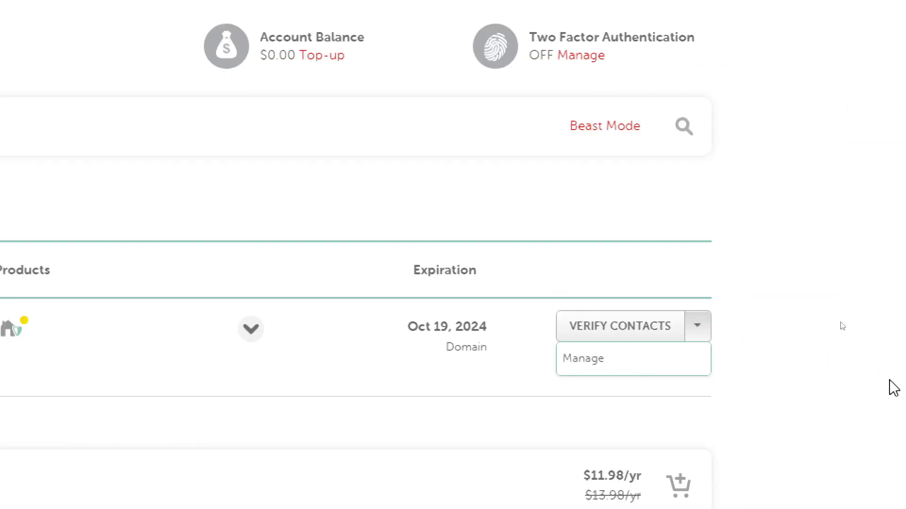
pyautogui.click(697, 330)
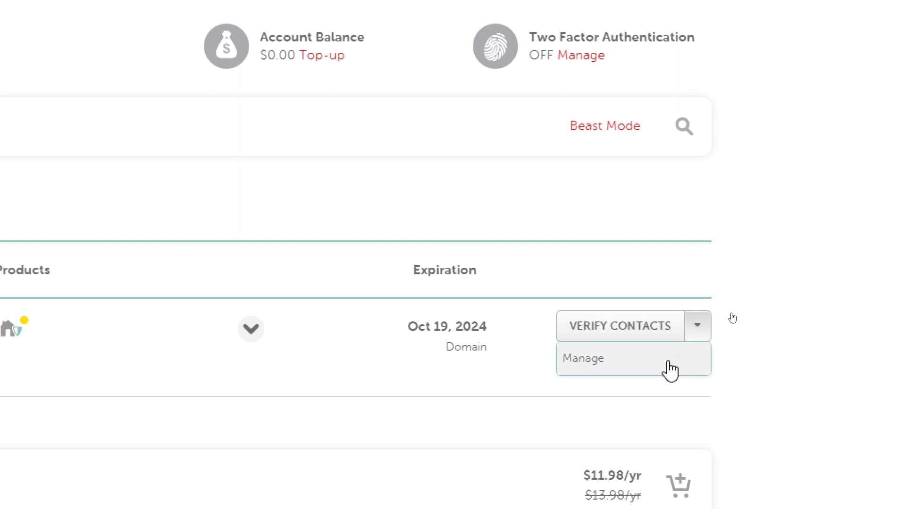
pyautogui.click(670, 368)
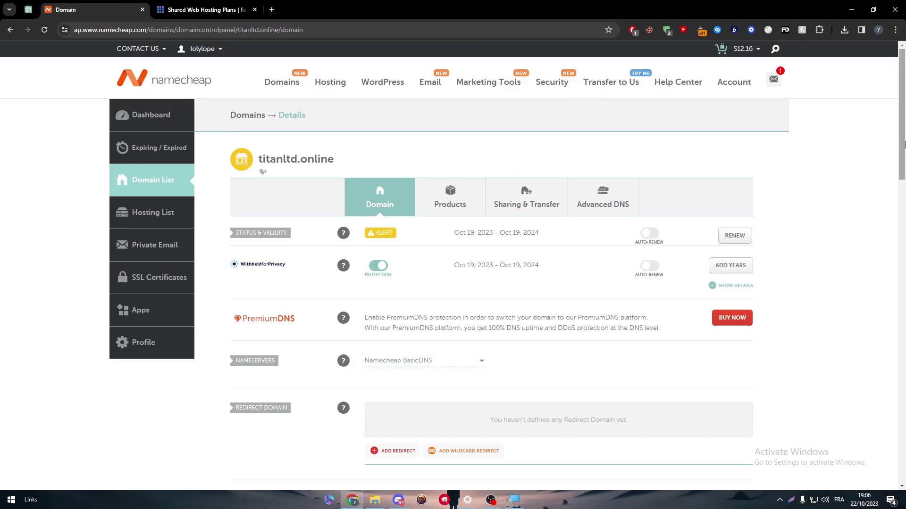
# Step: Switch the titanltd.online nameservers from Namecheap BasicDNS to Custom DNS
pyautogui.scroll(-2, 614, 212)
pyautogui.scroll(-1, 605, 209)
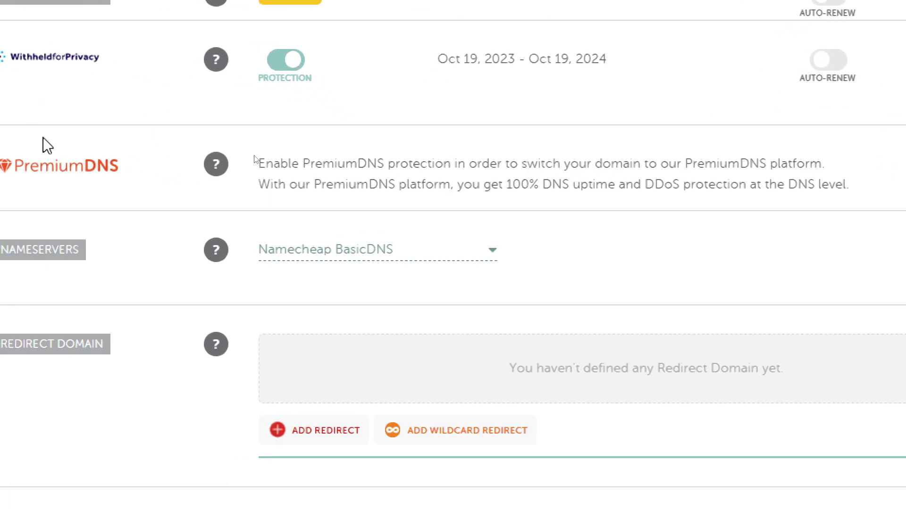
pyautogui.moveTo(107, 242); pyautogui.dragTo(158, 262)
pyautogui.moveTo(305, 250)
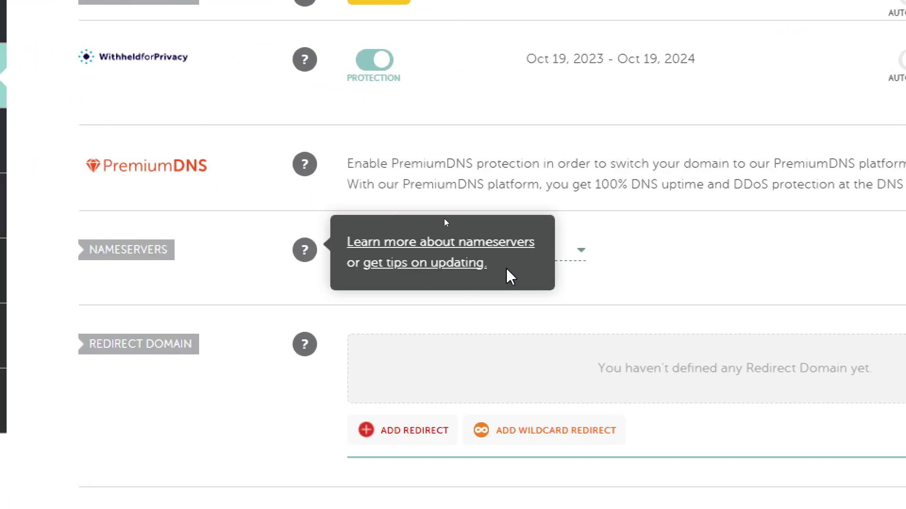
pyautogui.click(519, 257)
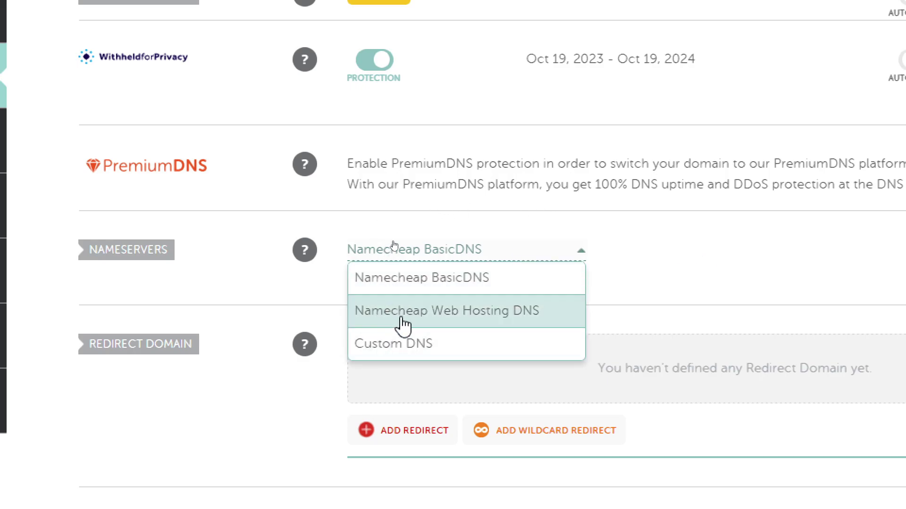
pyautogui.click(454, 349)
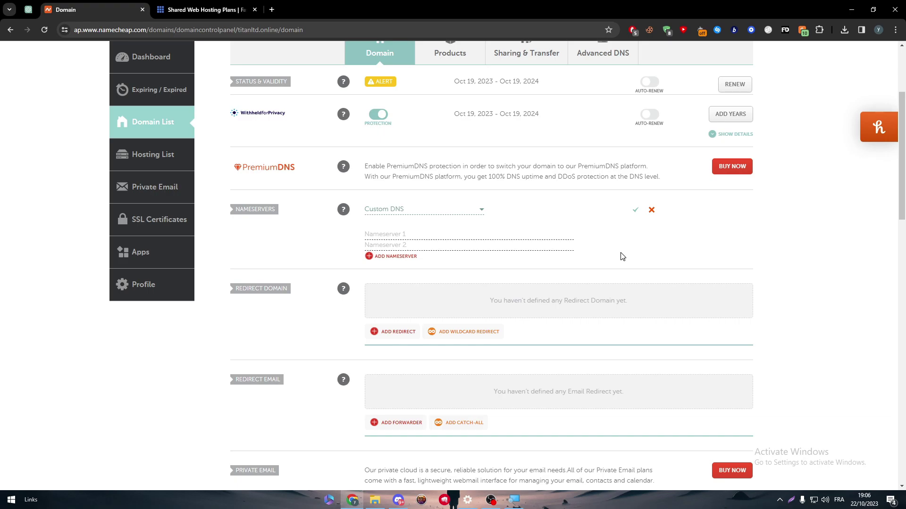
# Step: Add third and fourth nameserver fields, then cancel so Namecheap BasicDNS stays
pyautogui.click(384, 256)
pyautogui.click(374, 267)
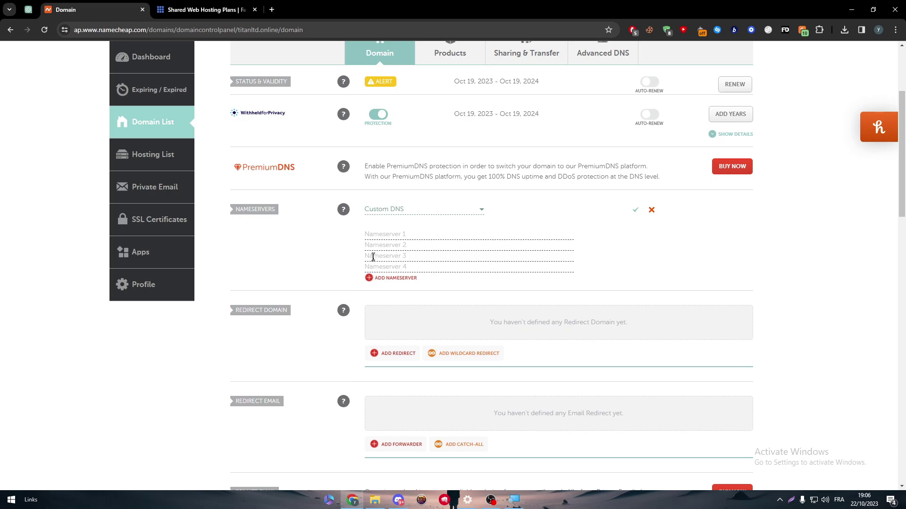
pyautogui.click(651, 212)
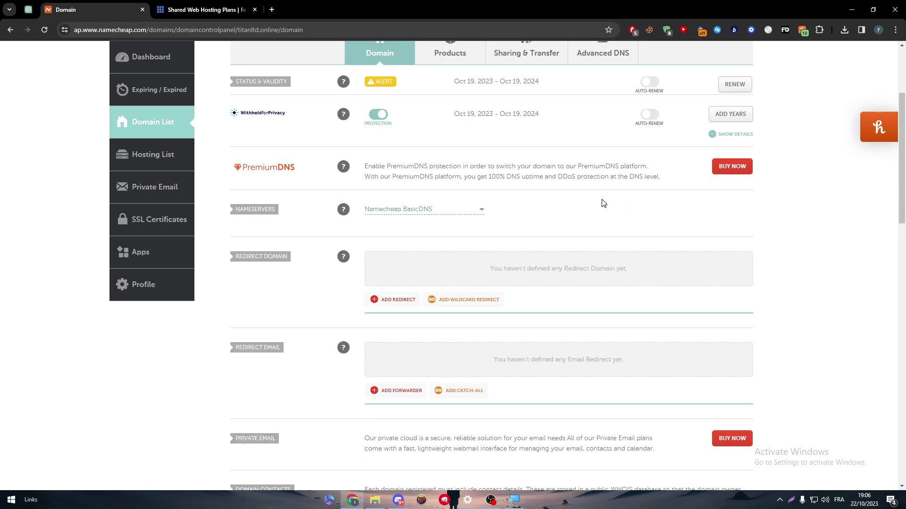
pyautogui.scroll(3, 608, 165)
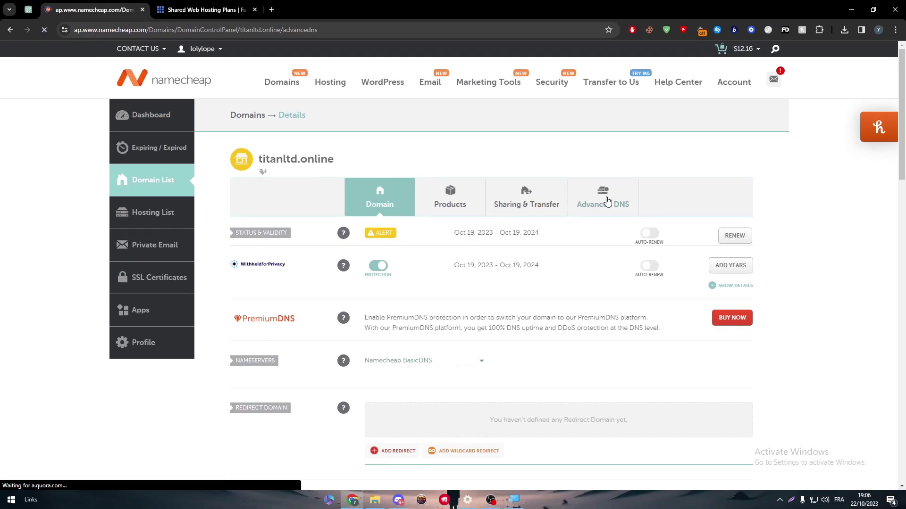
# Step: On the Advanced DNS page, add a new host record and keep its type as A Record
pyautogui.click(599, 266)
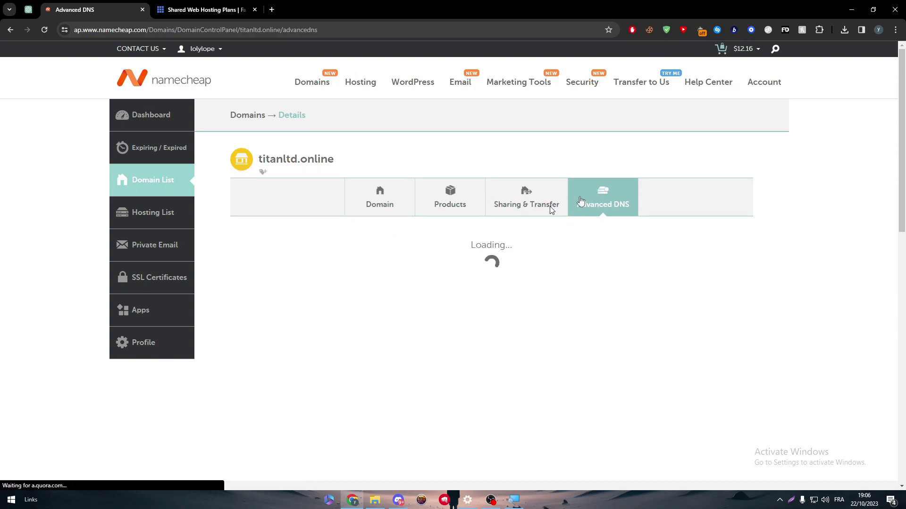
pyautogui.moveTo(904, 105); pyautogui.dragTo(904, 166)
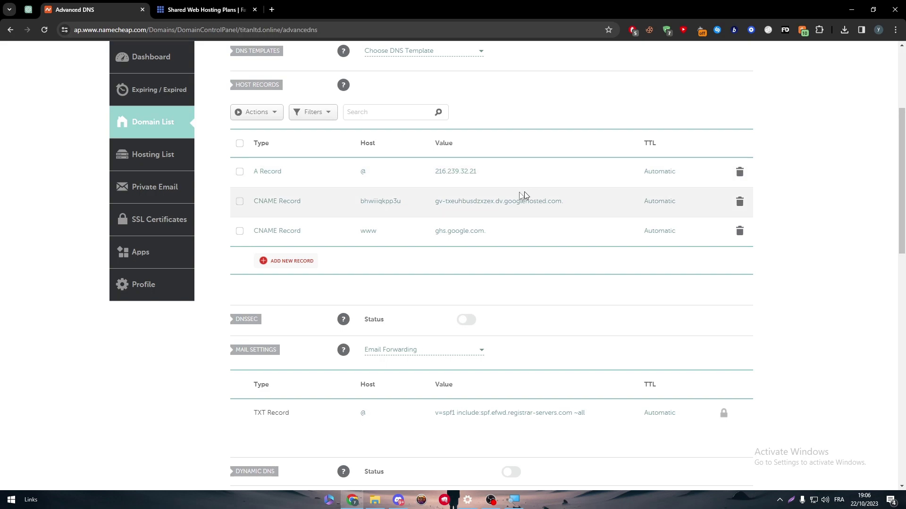
pyautogui.click(307, 261)
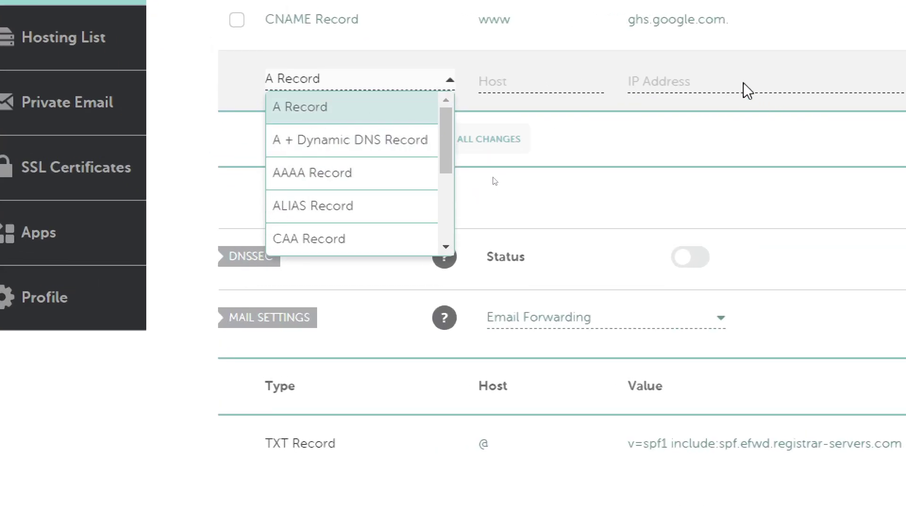
pyautogui.click(658, 86)
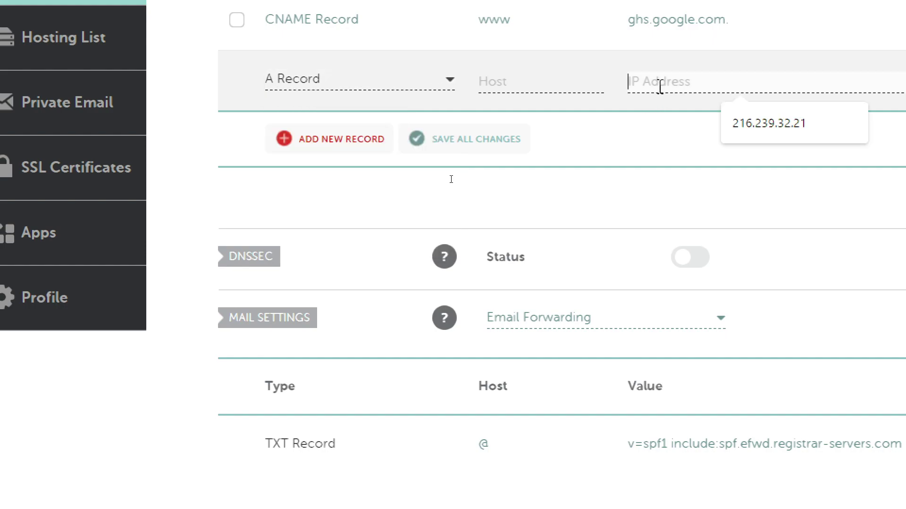
pyautogui.click(285, 78)
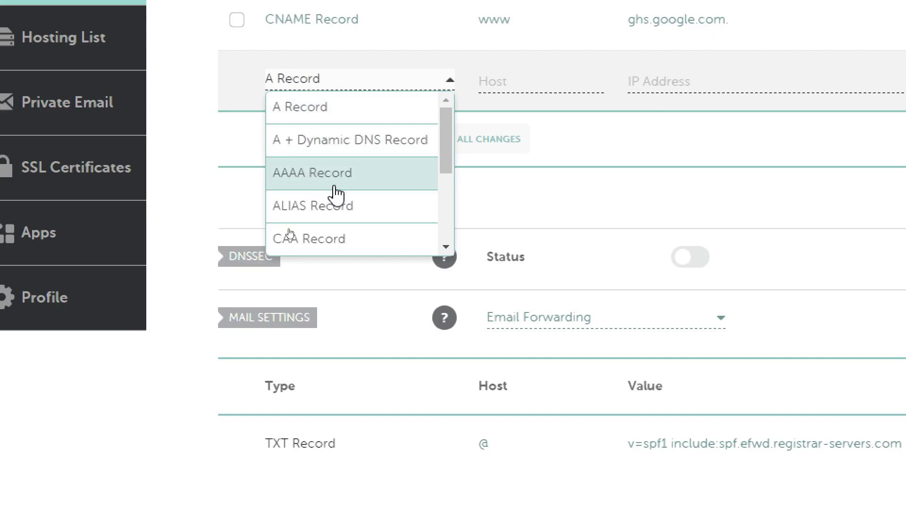
pyautogui.click(604, 205)
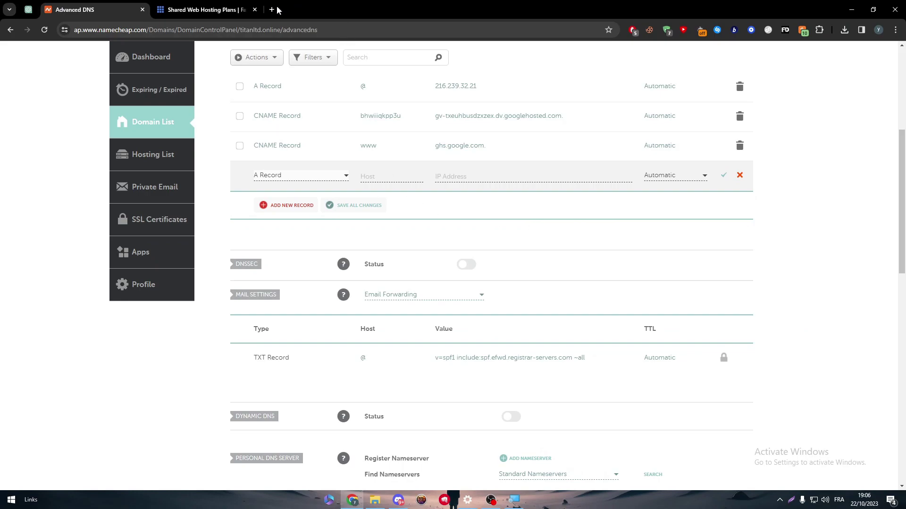
# Step: In a new tab, search Google for ipv4, then ipv6, and view ipv6 image results
pyautogui.click(276, 9)
pyautogui.write('ipv4')
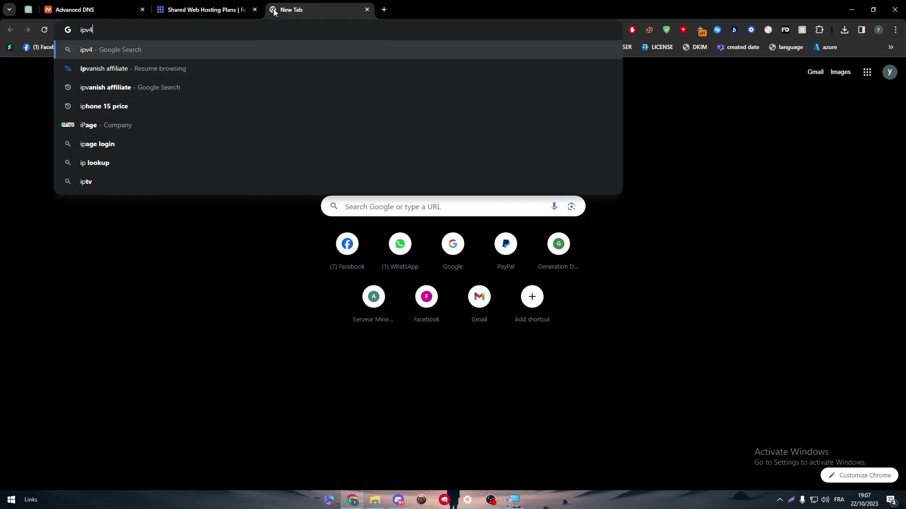
pyautogui.press('Return')
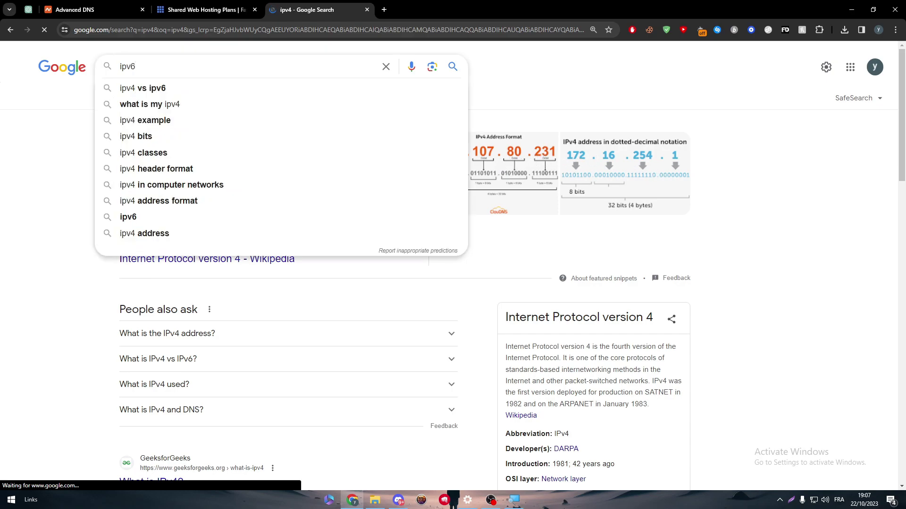
pyautogui.press('Return')
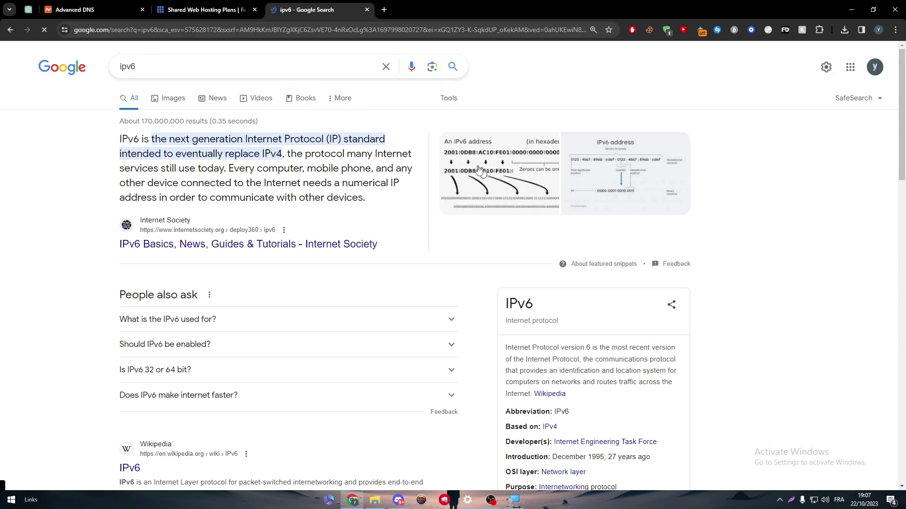
pyautogui.click(174, 100)
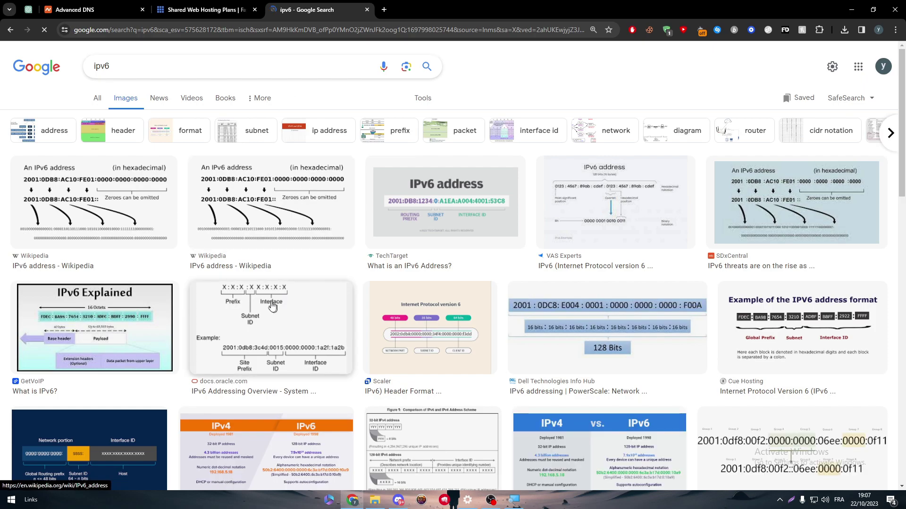
# Step: Return to the Namecheap Advanced DNS tab and scroll to the top of the page
pyautogui.click(94, 9)
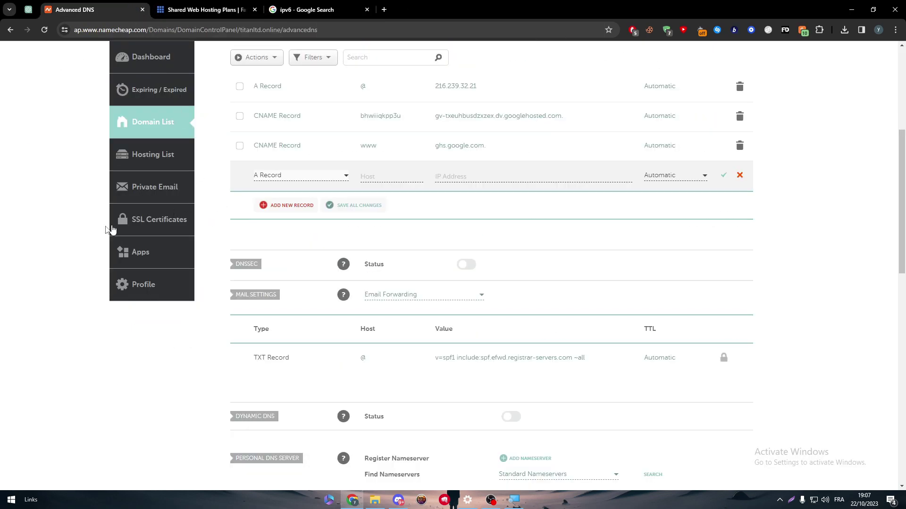
pyautogui.scroll(5, 806, 130)
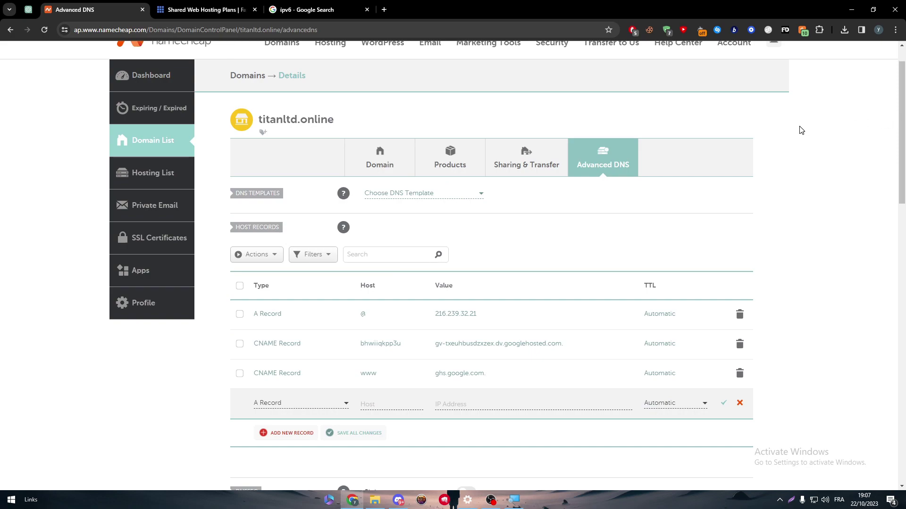